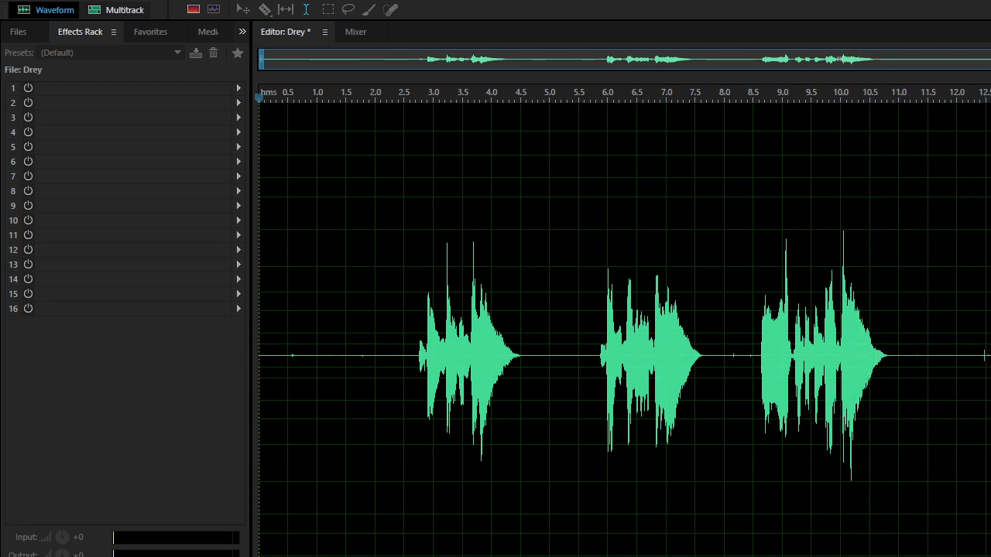
Step: Reduce the background noise across the whole recording, using the opening stretch up to about 2.6 s as the noise sample
key(space)
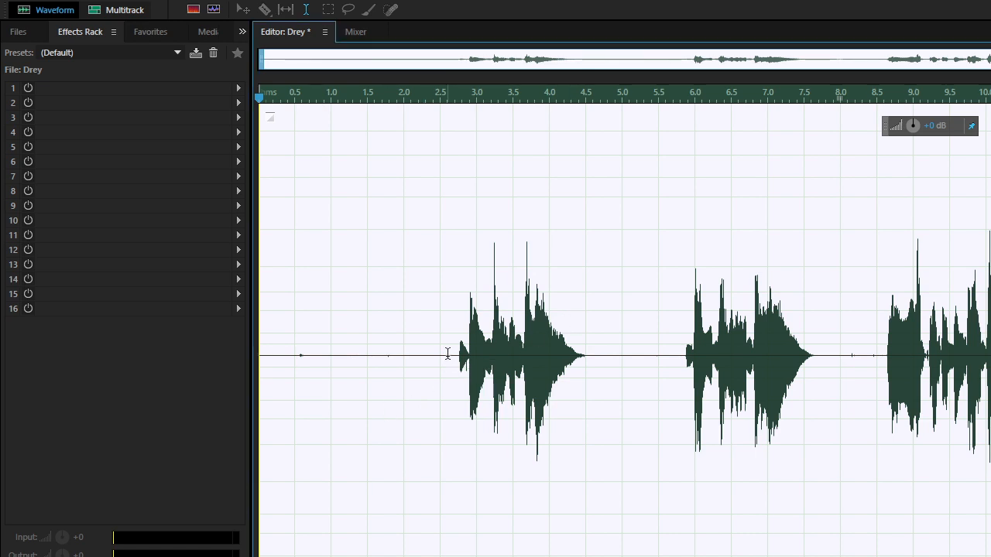
drag(447, 363, 229, 392)
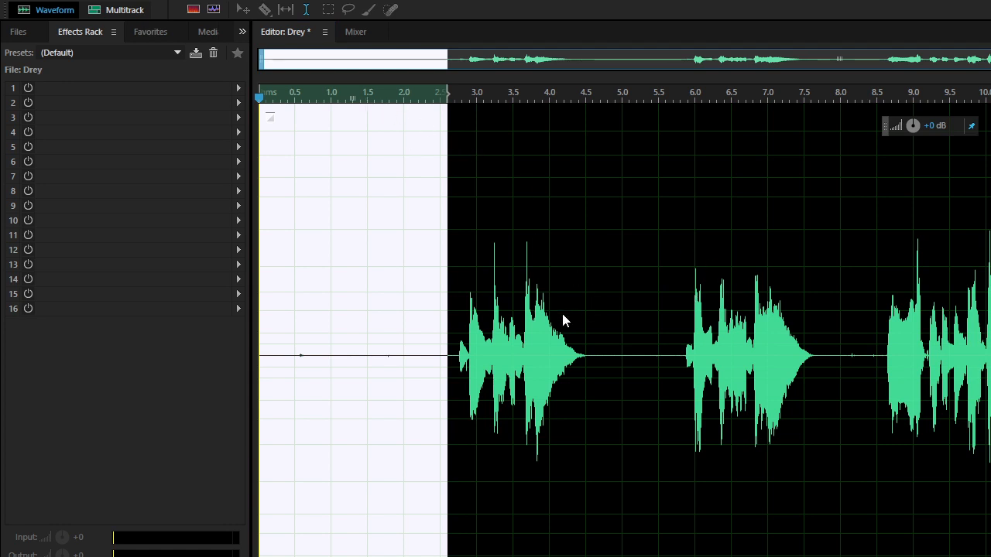
key(ctrl+a)
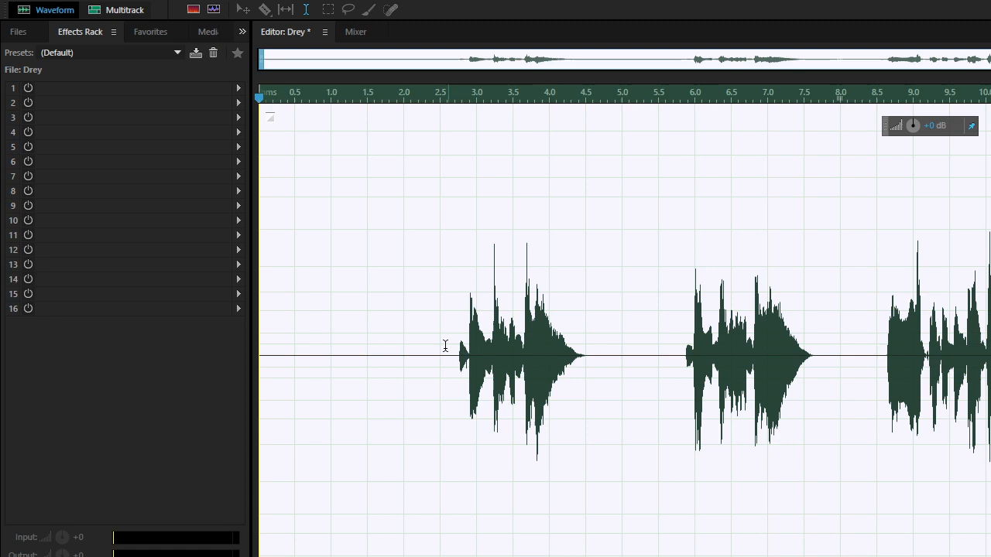
Step: Delete about the first 1.5 s of silence from the start of the recording
click(366, 351)
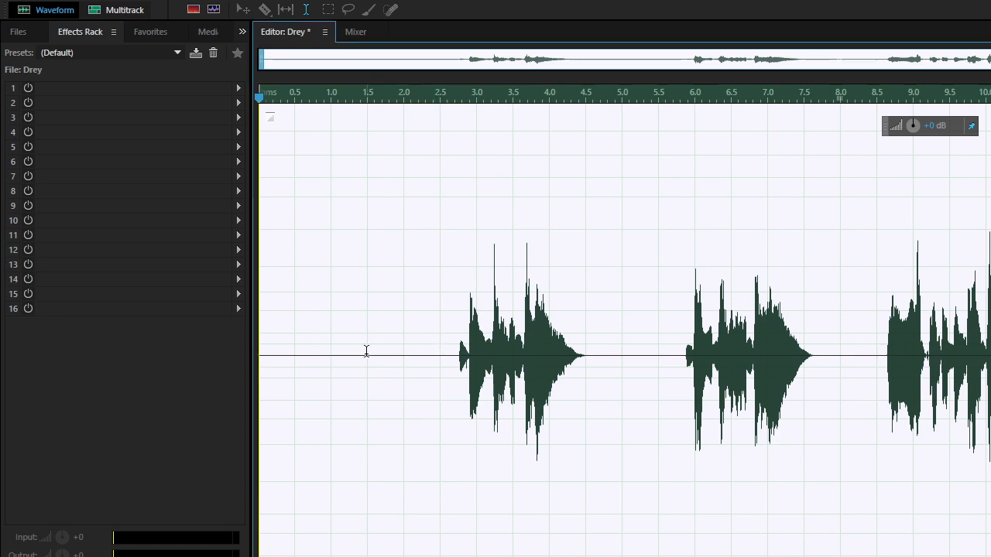
drag(367, 351, 107, 368)
key(Delete)
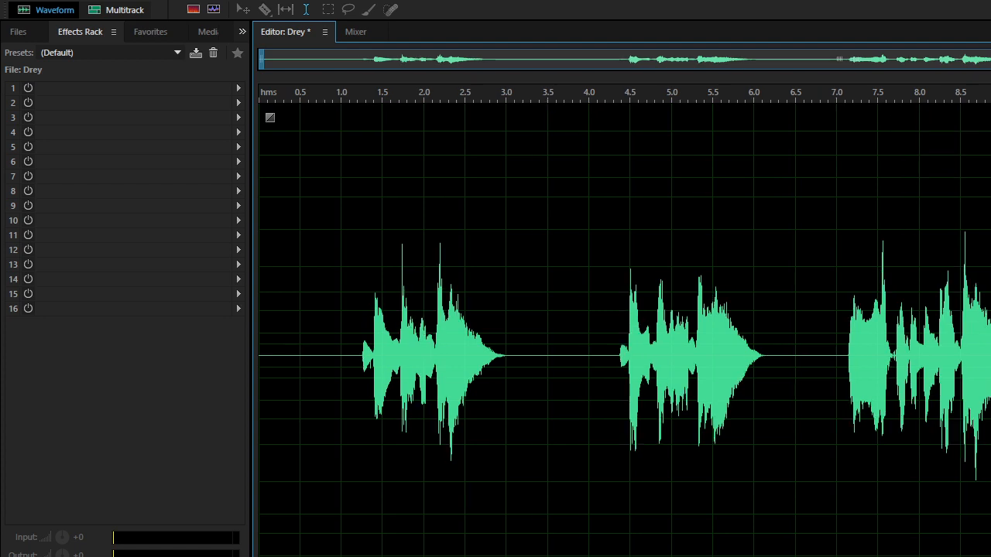
Step: Preview and apply the 1.0 Shivy Custom Oct effects rack preset to the recording, and lower its overall volume
click(360, 344)
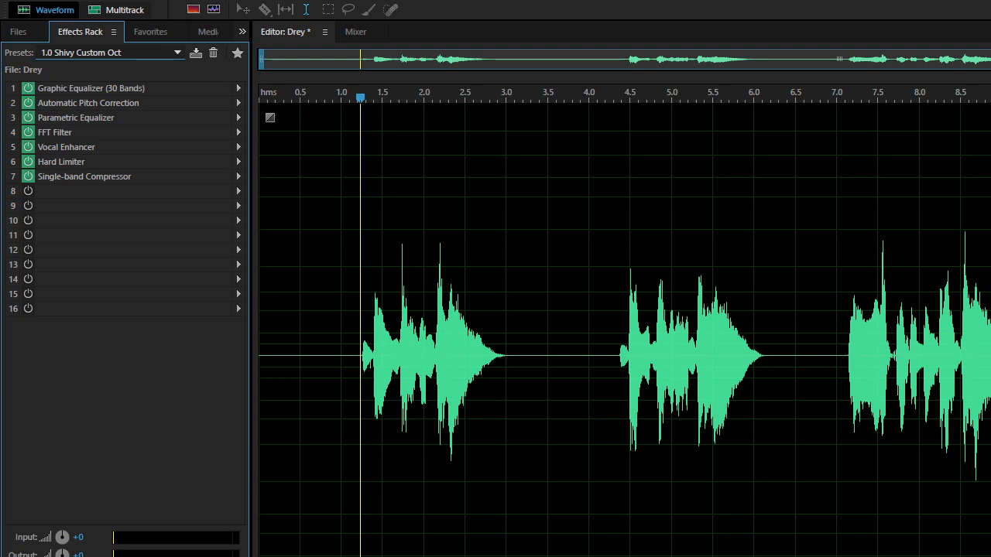
key(space)
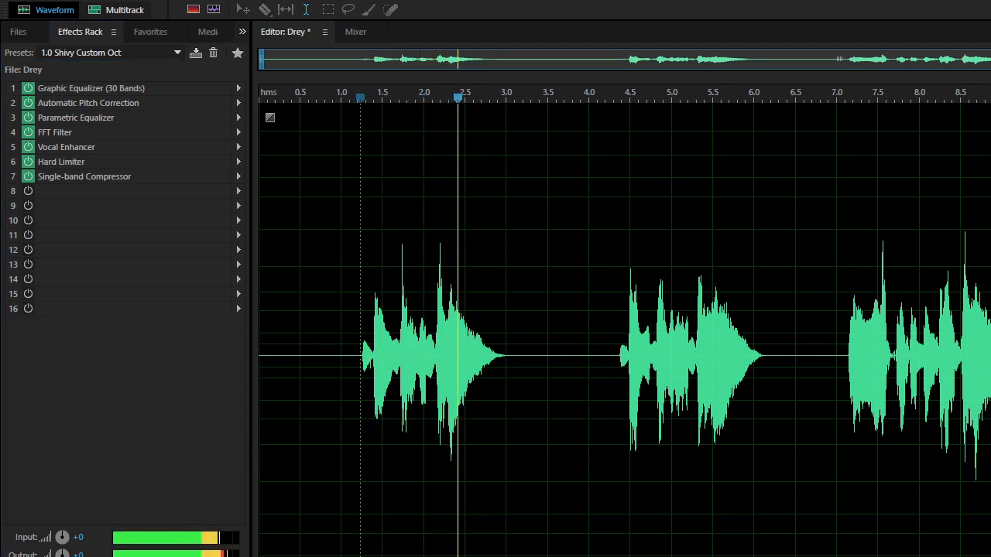
key(space)
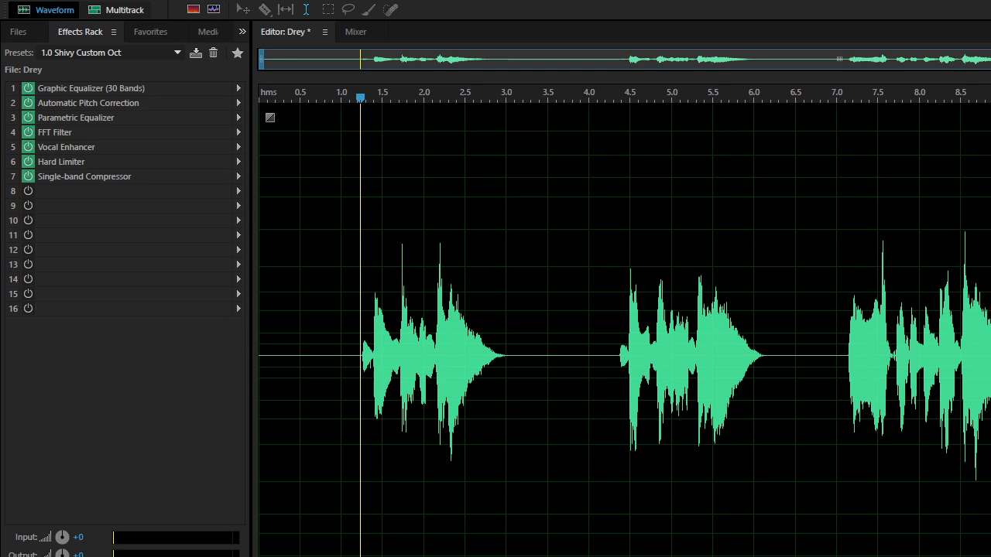
click(47, 556)
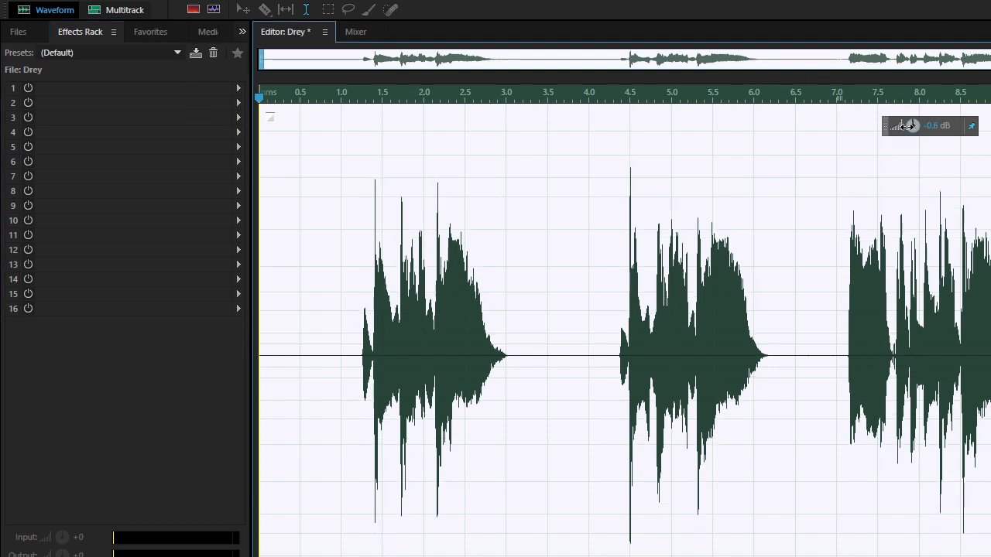
drag(913, 127, 904, 126)
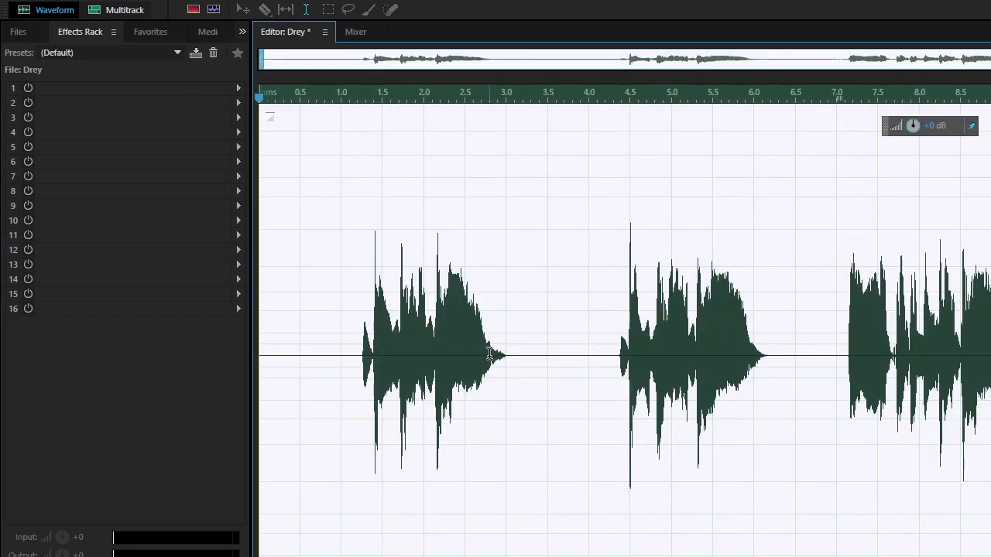
Step: Silence the quiet lead-in sound of the first phrase, from about 1.24 to 1.38 s, and play back the phrase's opening
scroll(323, 370, up, 2)
scroll(333, 364, up, 3)
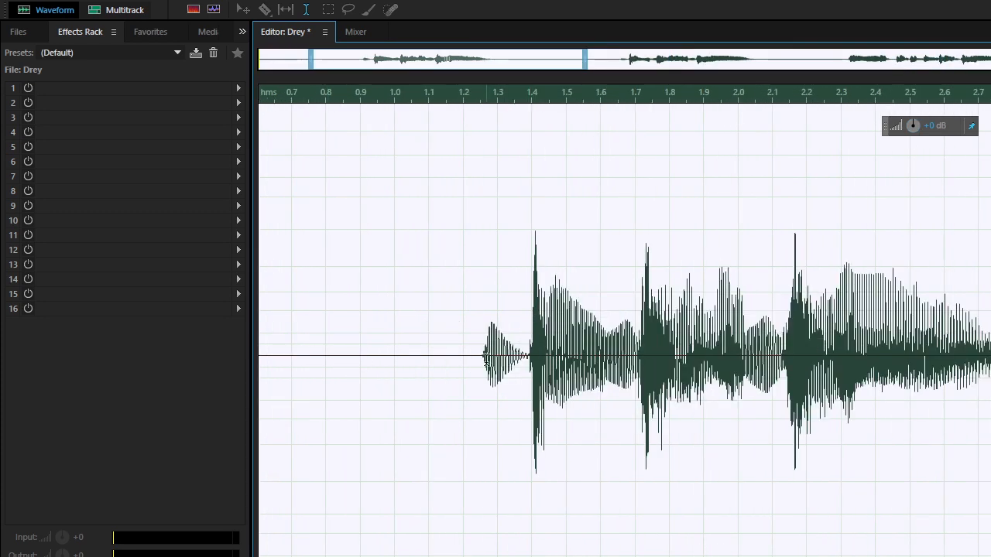
drag(475, 357, 608, 358)
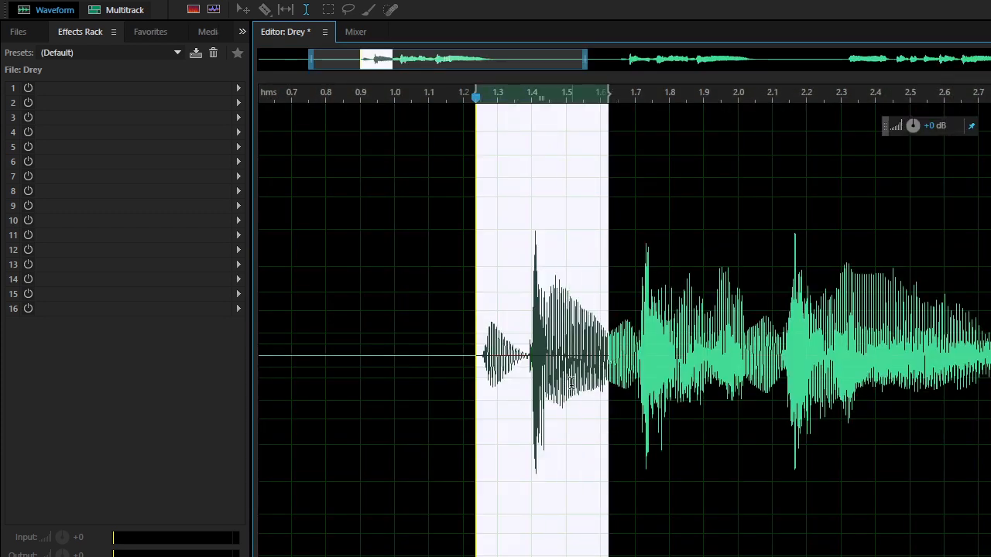
key(space)
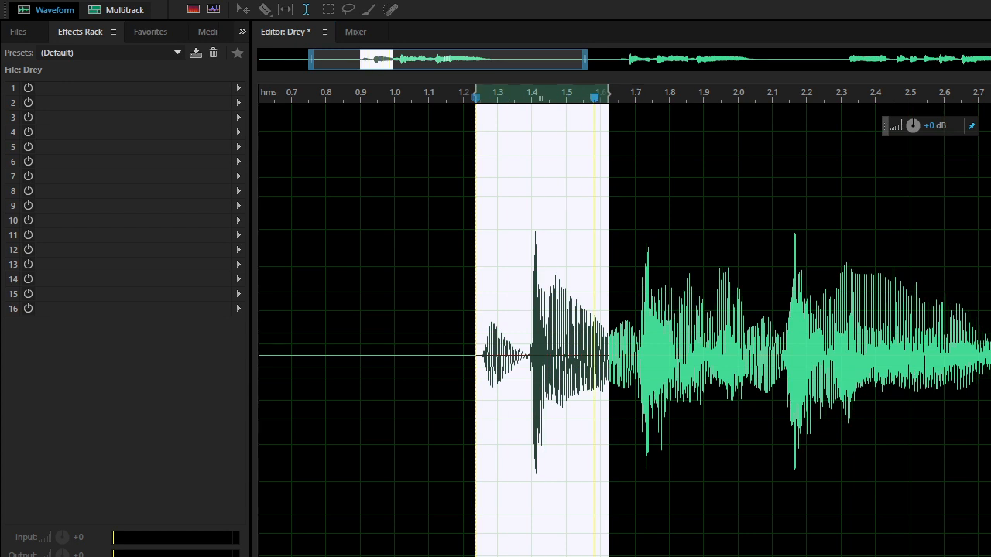
key(space)
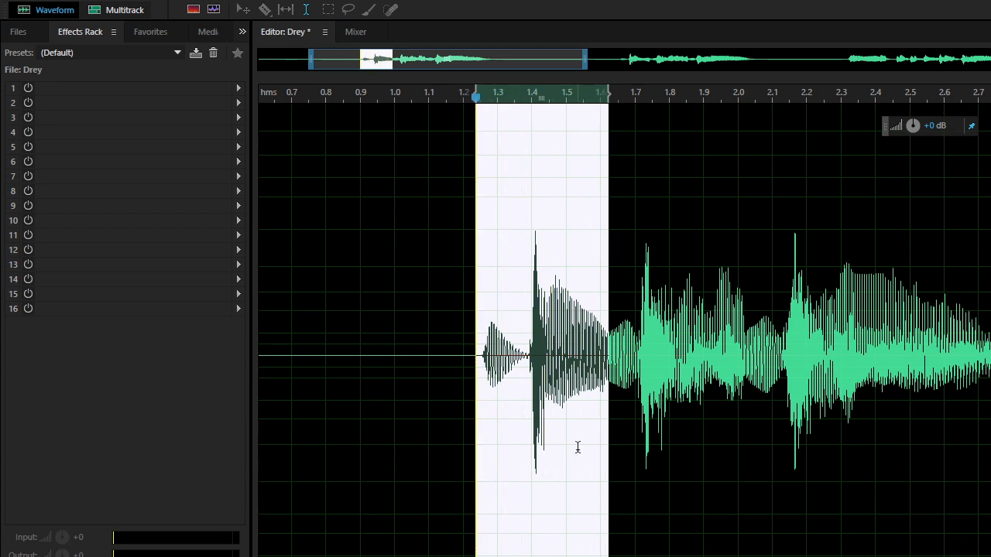
drag(528, 369, 473, 392)
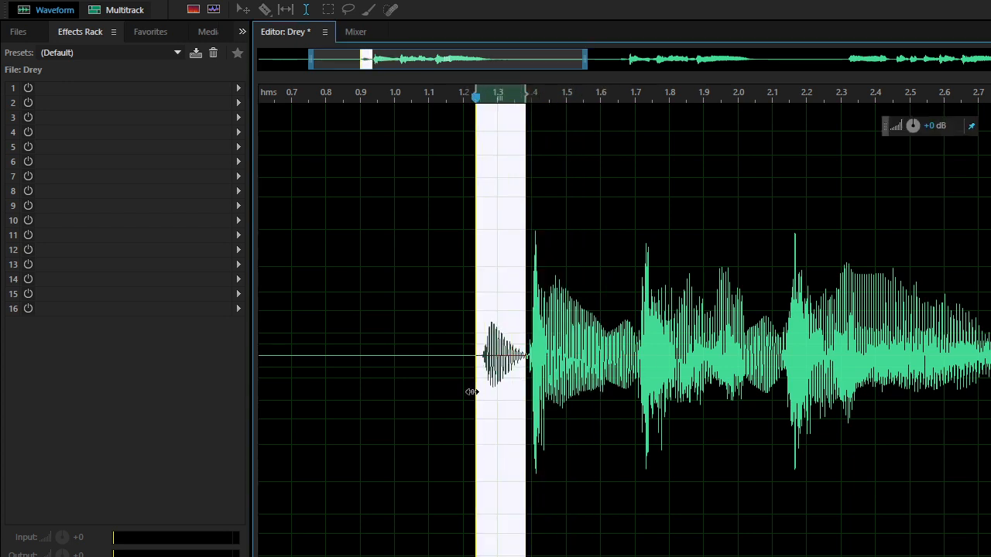
key(space)
key(space)
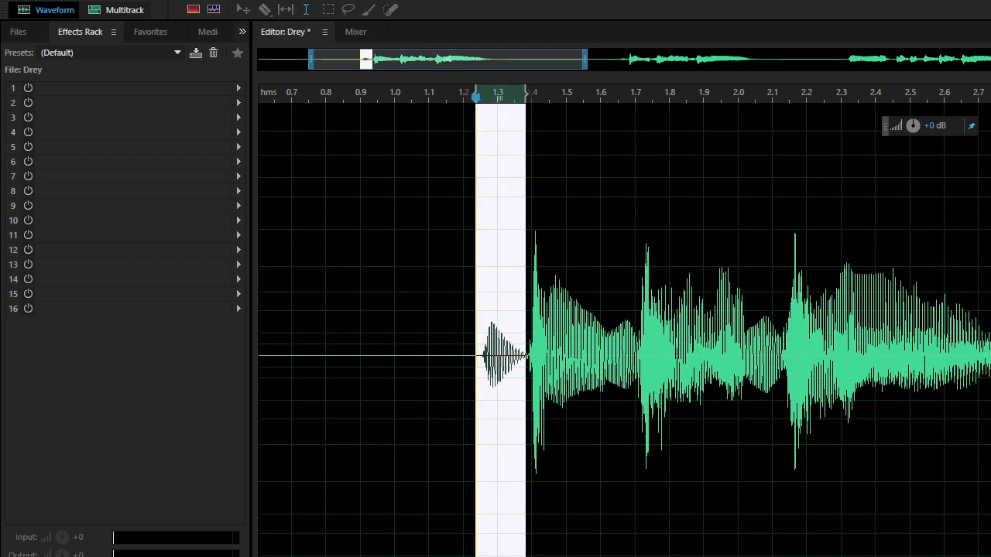
drag(913, 128, 879, 165)
click(444, 340)
drag(755, 340, 436, 497)
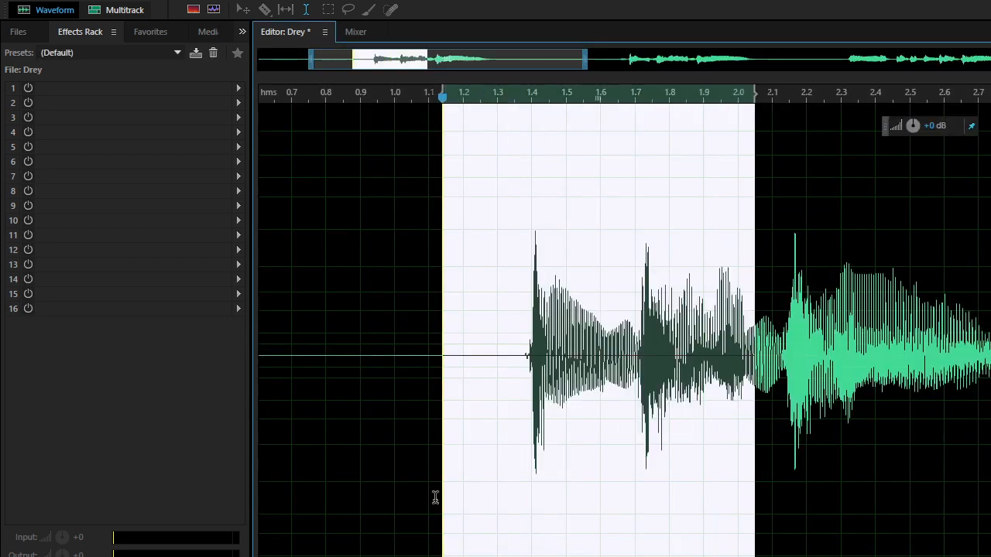
key(space)
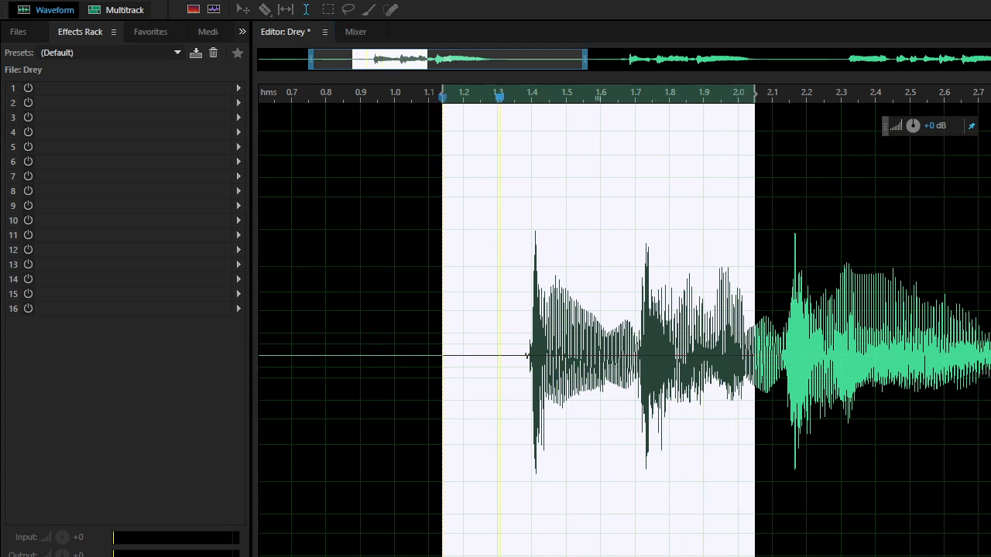
key(space)
click(557, 302)
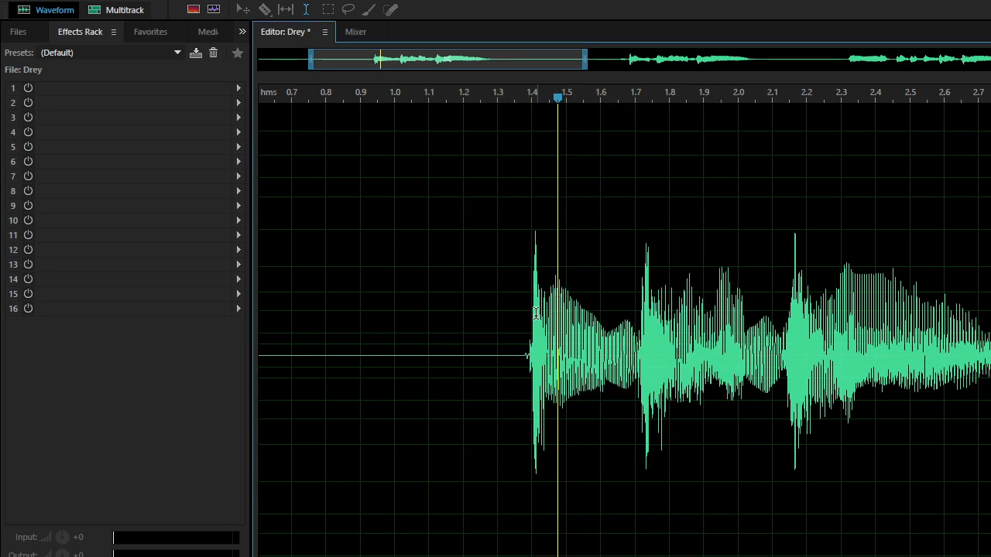
Step: Copy the first phrase's opening burst, from about 1.36 to 1.47 s, and paste a duplicate directly after it
drag(519, 329, 558, 325)
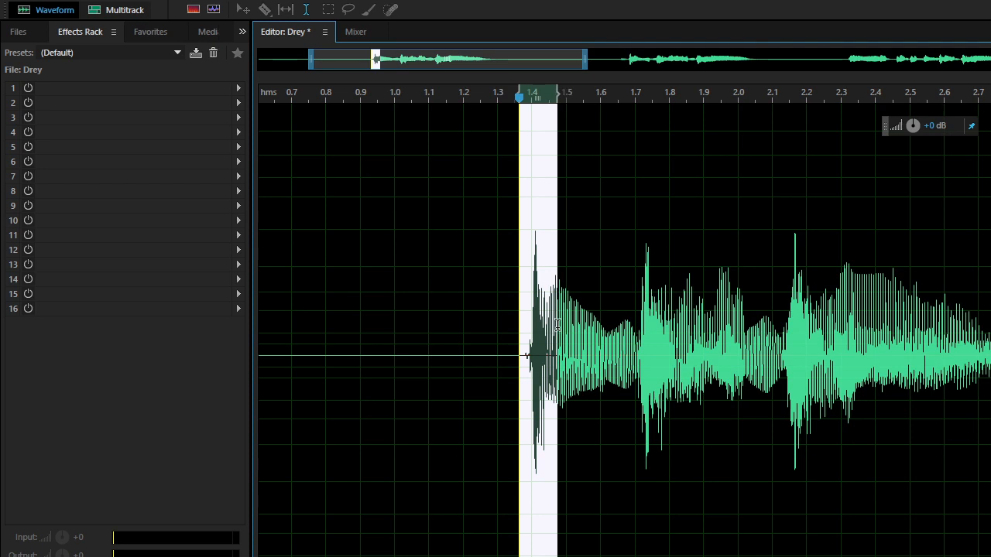
key(space)
click(590, 276)
click(554, 277)
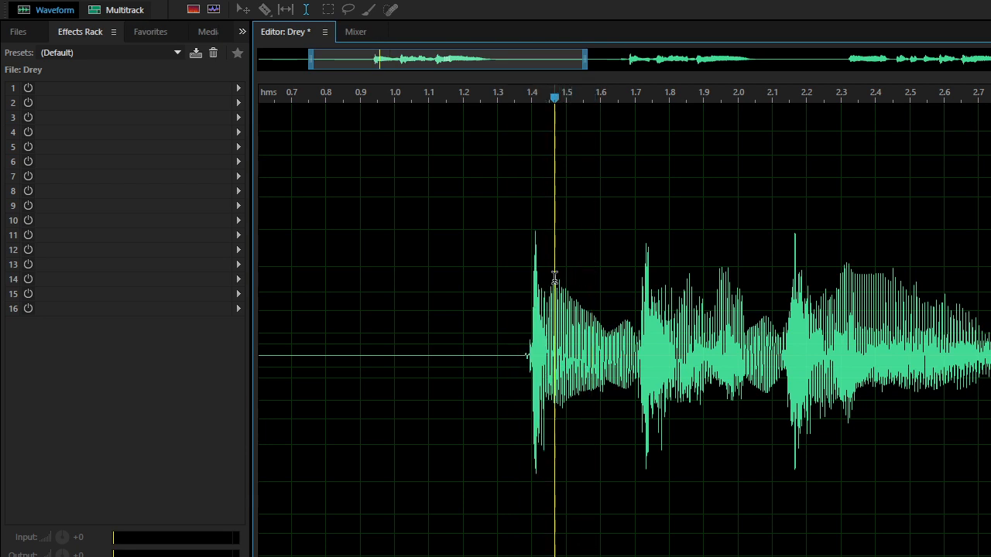
key(ctrl+v)
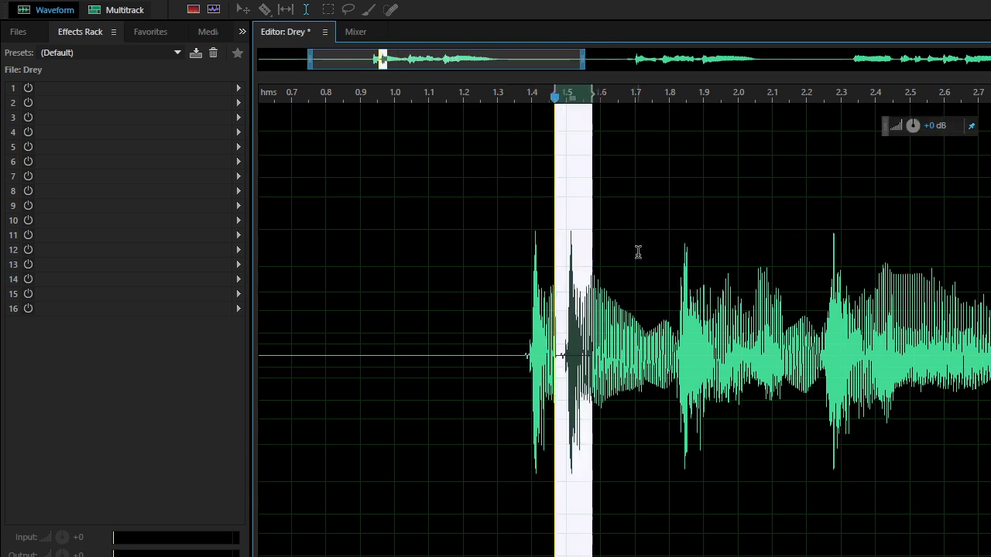
Step: Paste two more copies of the opening burst, at about 1.57 s and 1.68 s, and play back the stutter
click(622, 250)
click(590, 272)
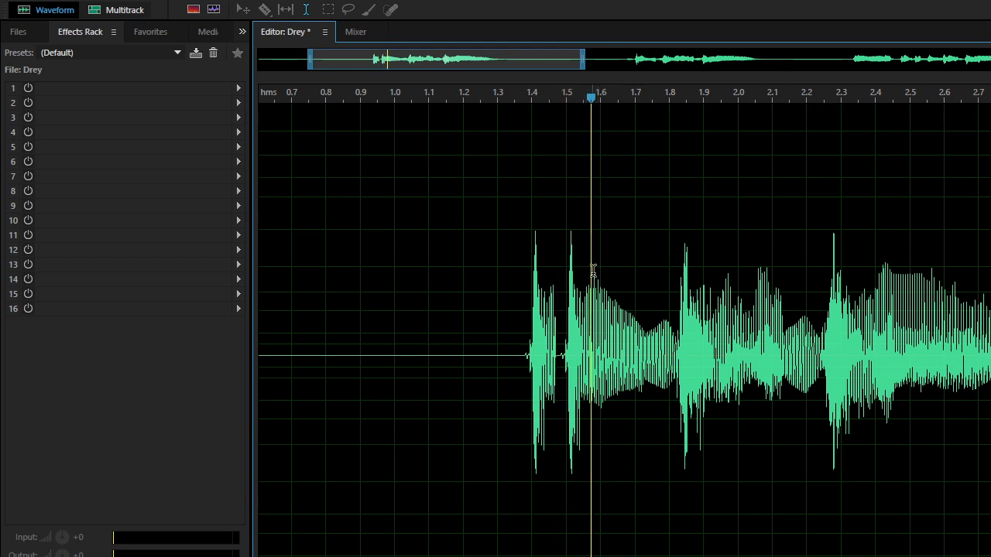
key(ctrl+v)
click(749, 243)
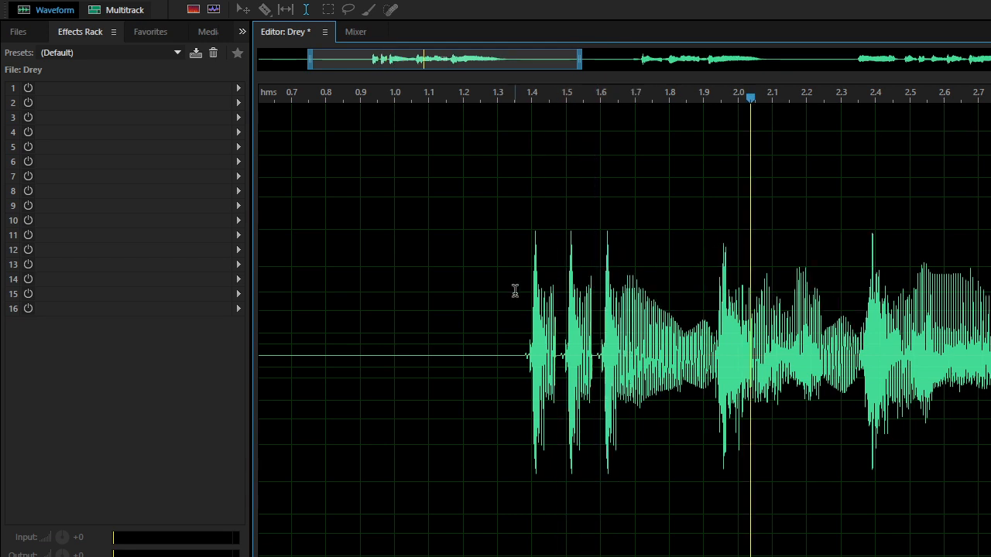
click(627, 271)
key(ctrl+v)
drag(463, 329, 990, 329)
key(space)
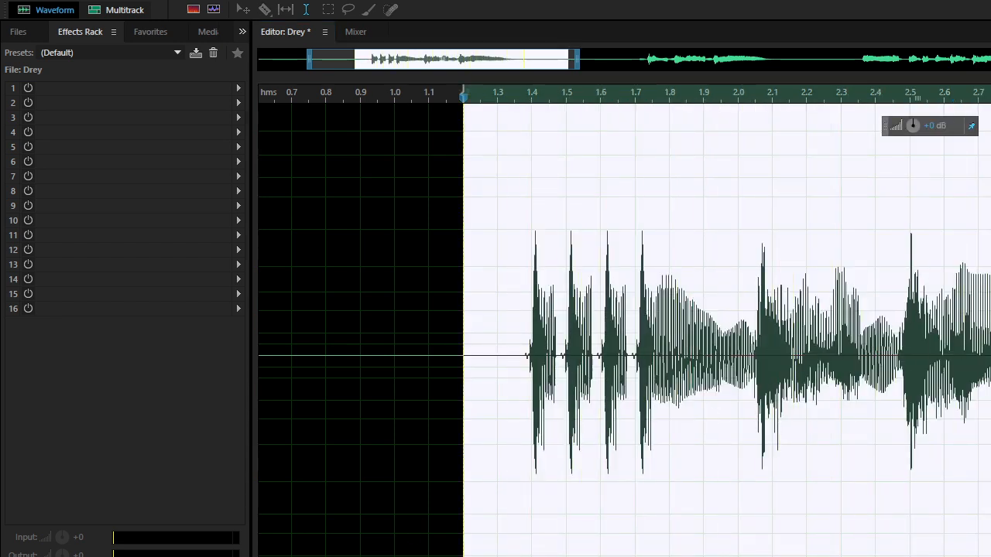
click(466, 430)
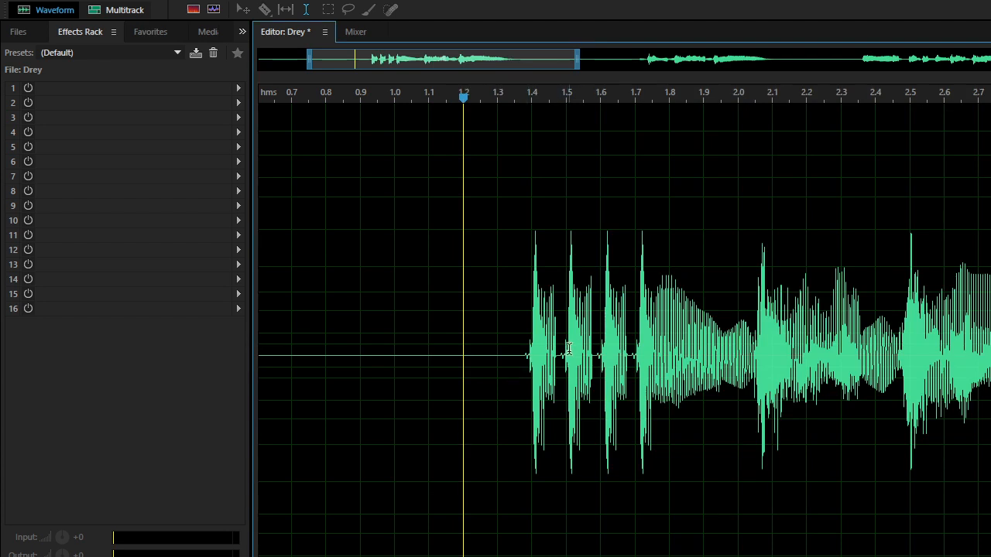
Step: Delete the quiet gaps between the first three repeated bursts and play back the first phrase
scroll(568, 350, up, 3)
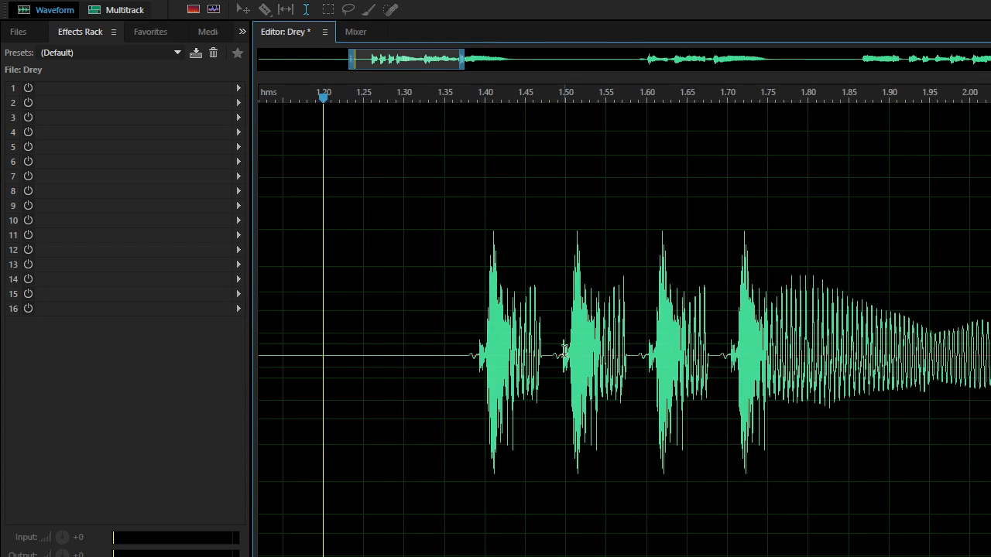
drag(568, 352, 540, 370)
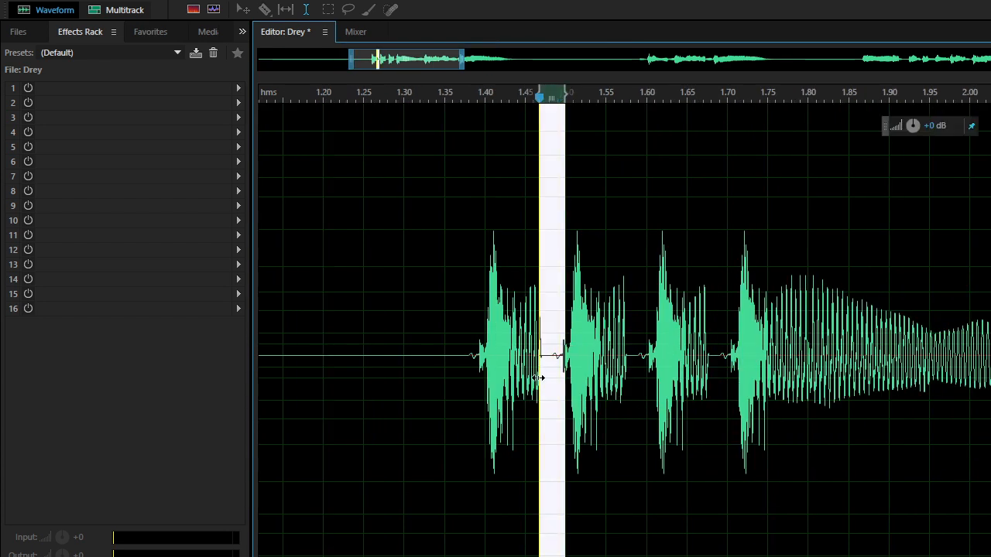
key(Delete)
drag(601, 364, 629, 359)
key(Delete)
drag(432, 337, 990, 341)
key(space)
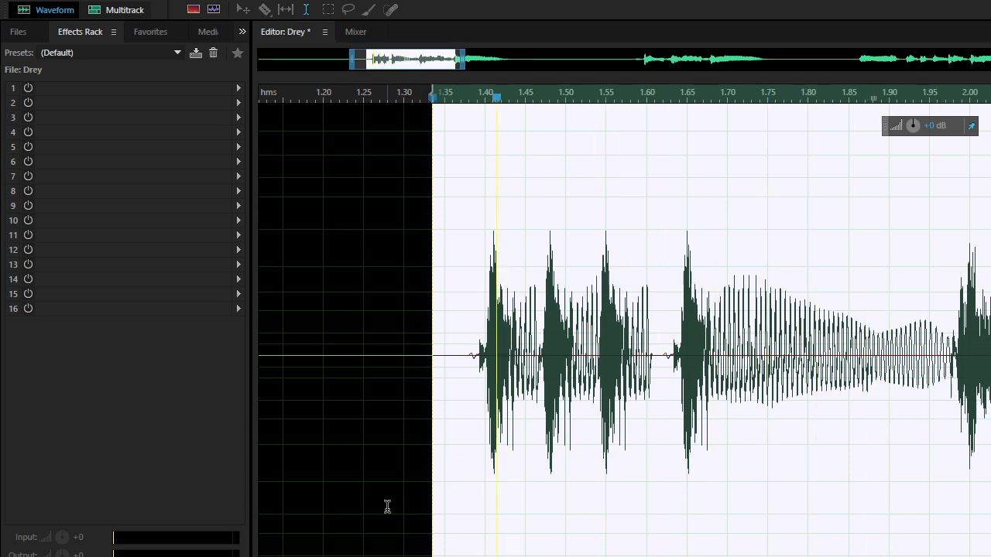
drag(478, 392, 990, 387)
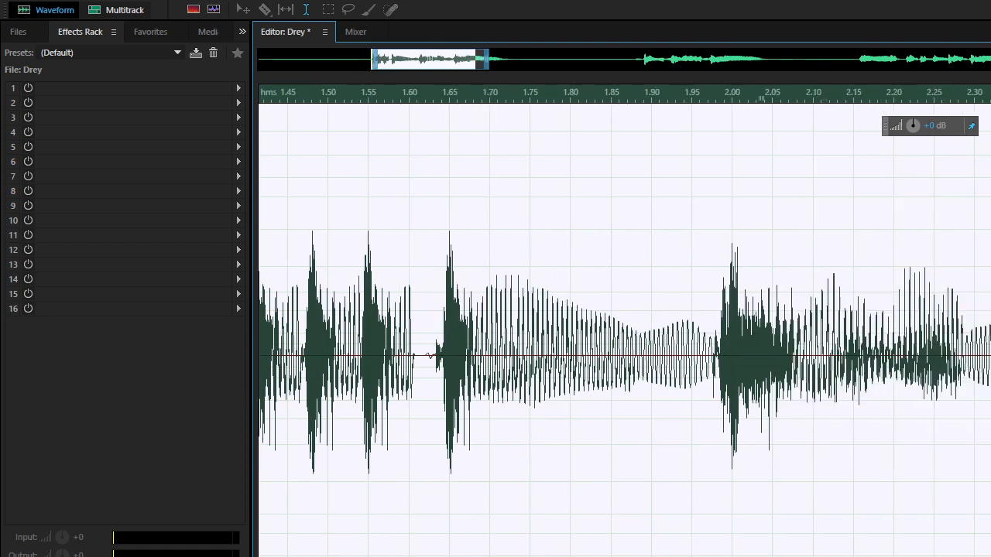
scroll(990, 387, down, 2)
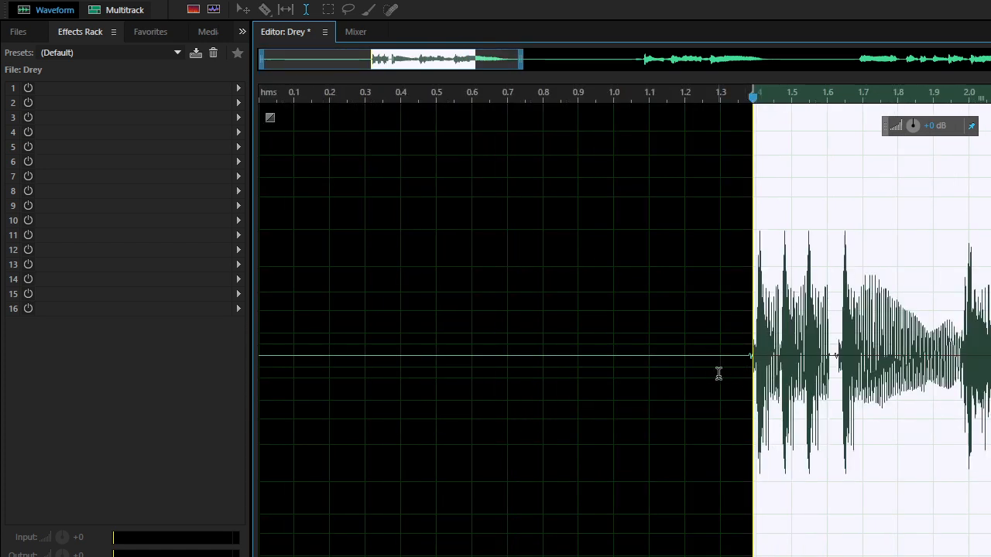
drag(732, 377, 990, 379)
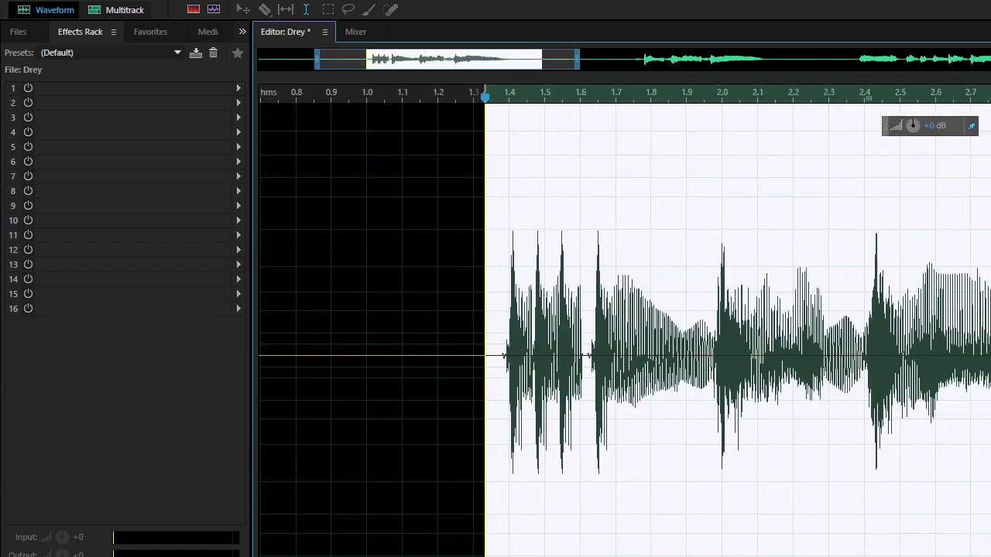
key(space)
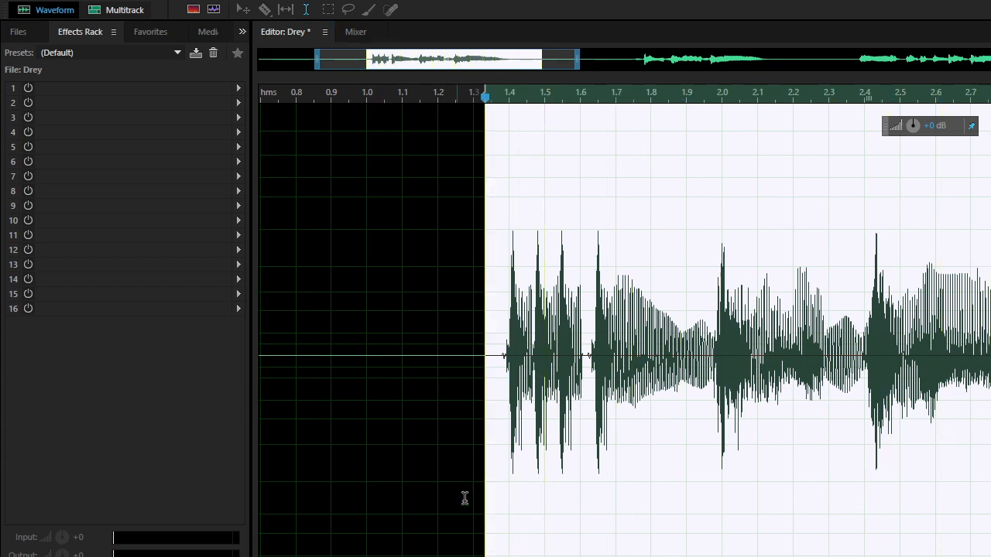
click(488, 470)
Step: Silence the quiet lead-in sound just before the second phrase by lowering its gain, starting from about 4.62 s
scroll(707, 357, down, 2)
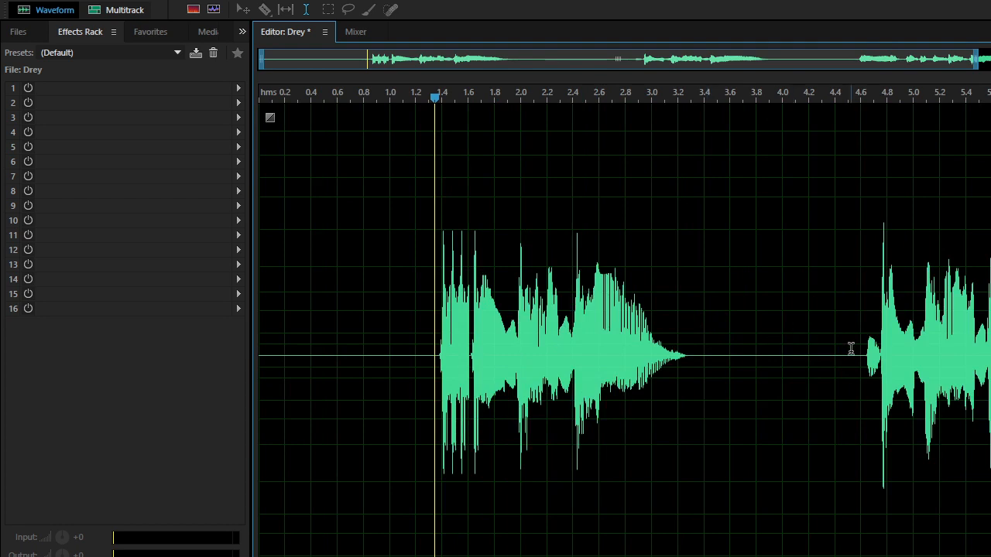
scroll(852, 347, up, 4)
scroll(885, 347, down, 3)
scroll(969, 366, up, 4)
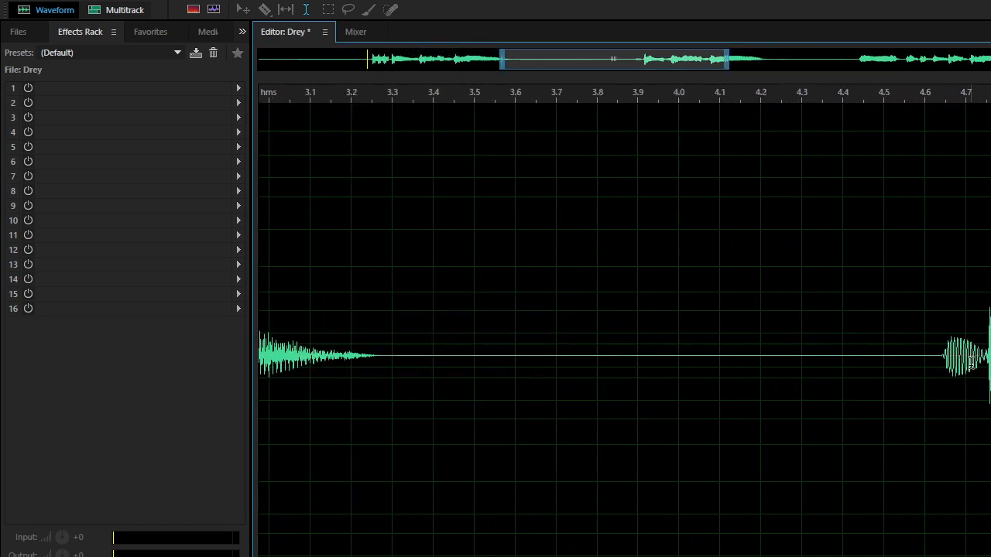
drag(988, 372, 916, 377)
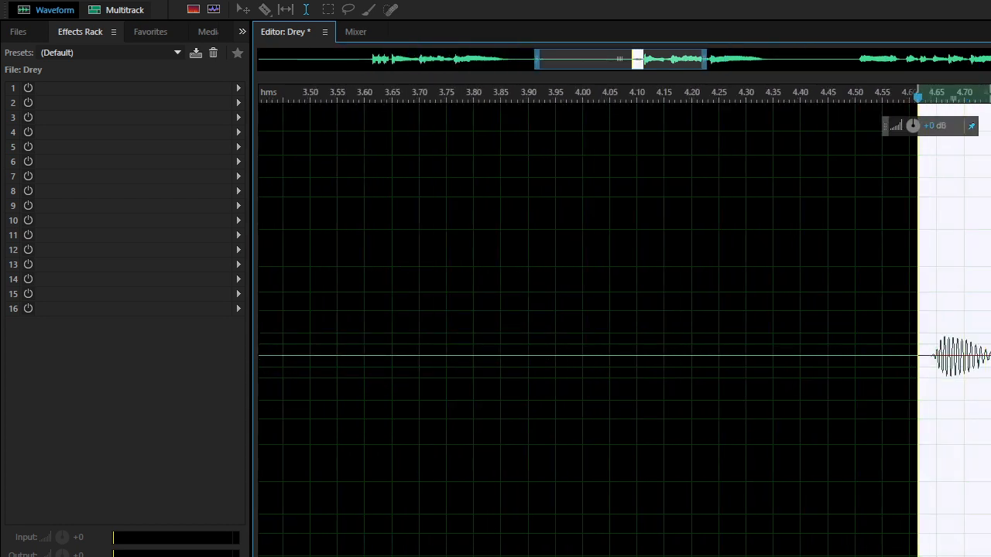
drag(913, 126, 874, 175)
click(816, 339)
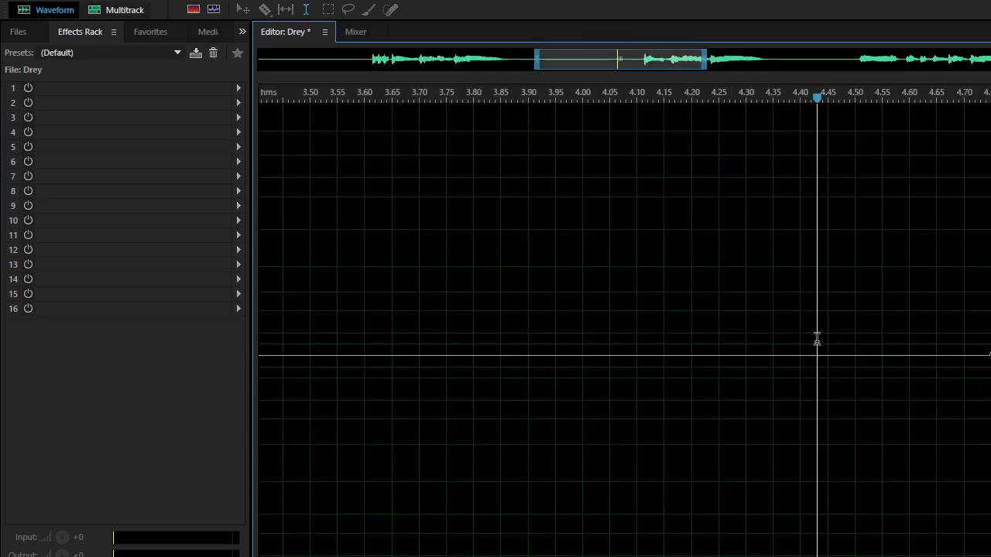
Step: Play back the second phrase, from about 4.7 to 6.5 s
scroll(823, 334, down, 3)
drag(780, 349, 983, 341)
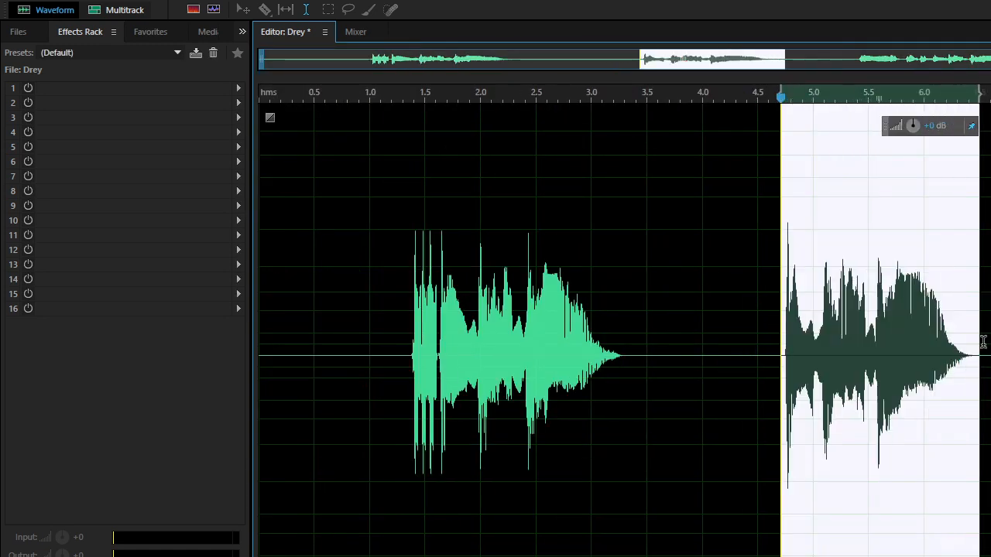
key(space)
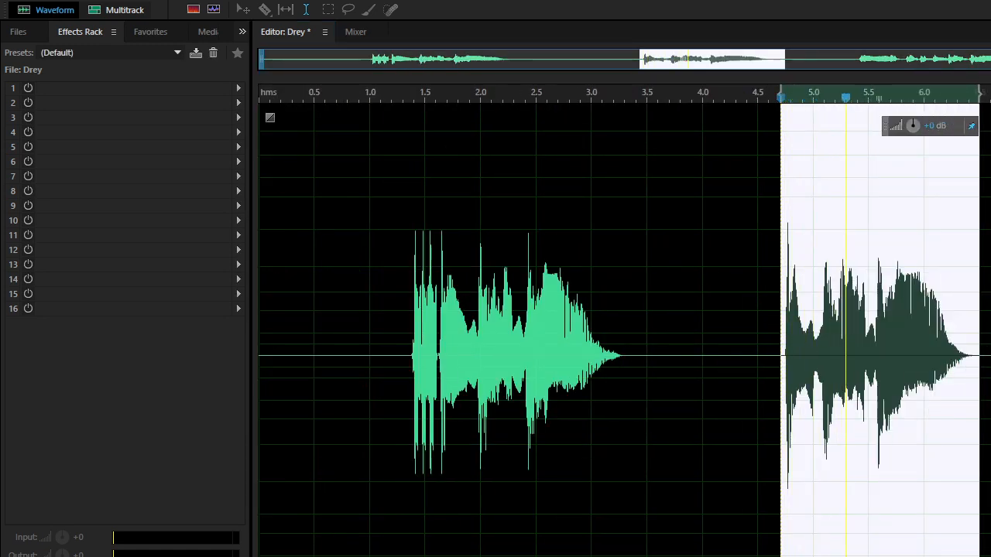
Step: Audition the start of the second phrase and select its opening burst, from about 4.72 to 4.87 s, for copying
scroll(779, 310, up, 4)
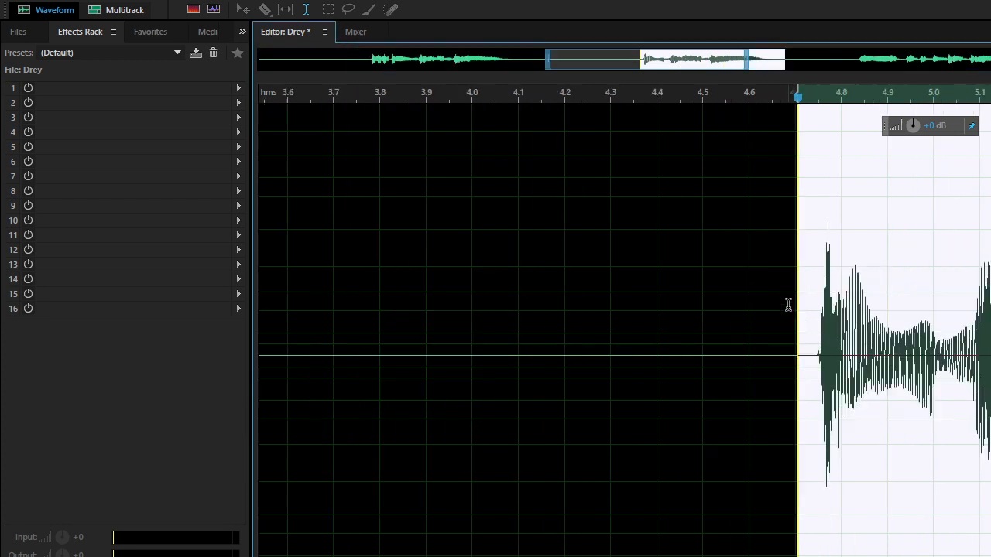
drag(795, 352, 836, 348)
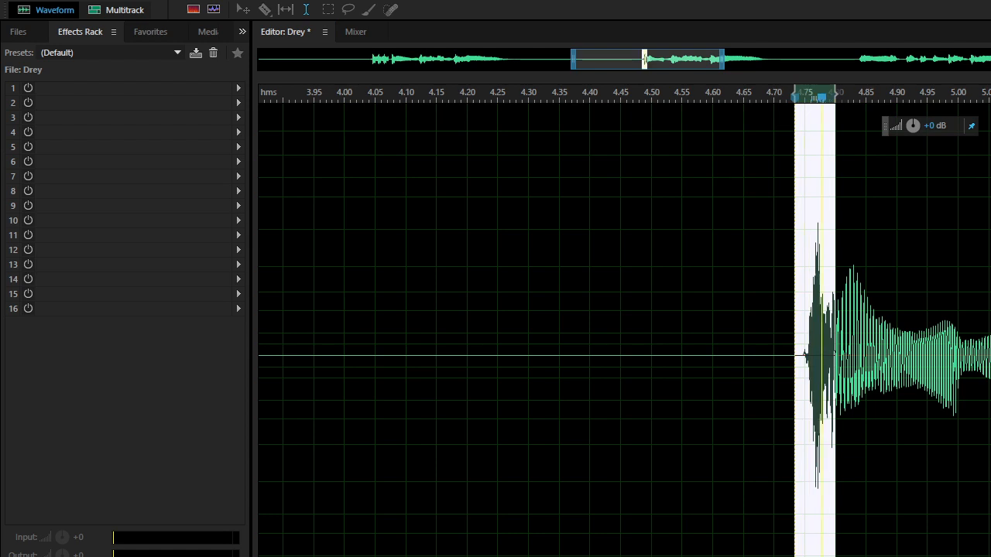
click(743, 391)
drag(787, 377, 877, 376)
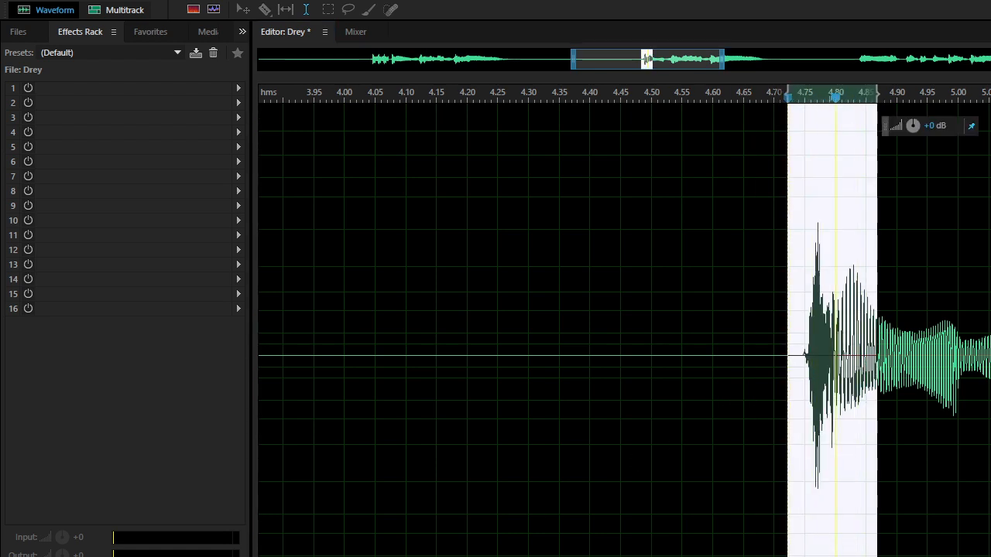
scroll(882, 302, up, 2)
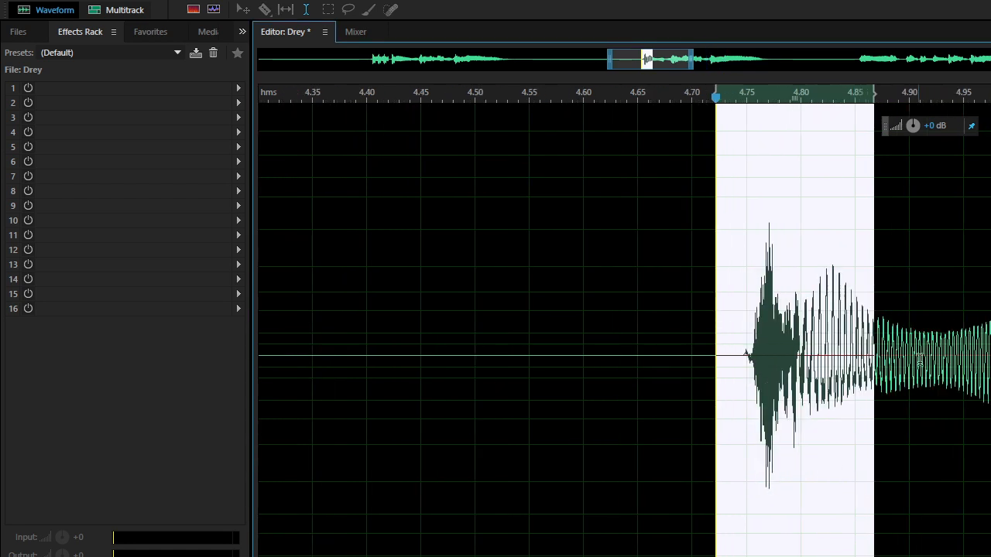
Step: Paste two duplicates of the opening burst directly after it, at about 4.87 s, and play back the stutter
click(920, 310)
click(872, 313)
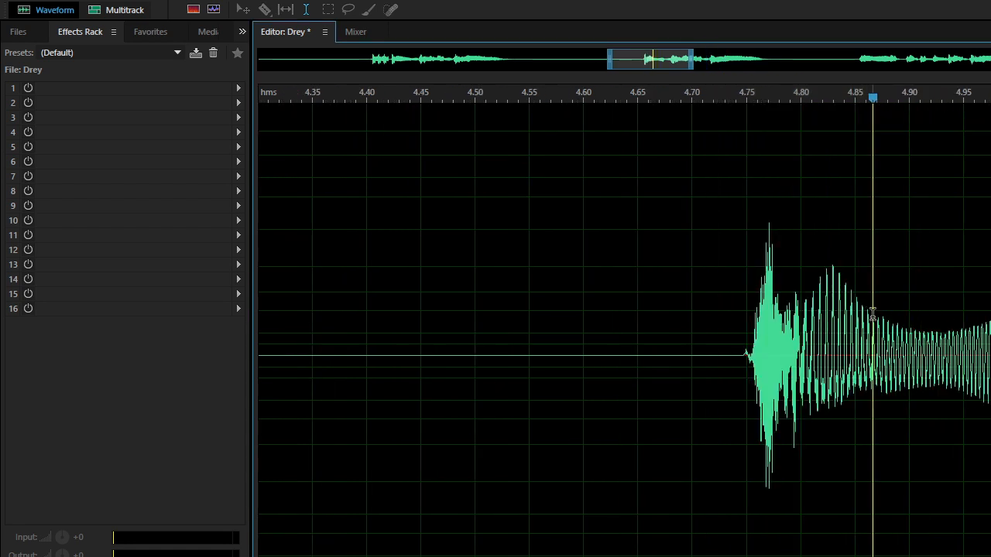
drag(869, 316, 989, 317)
key(Delete)
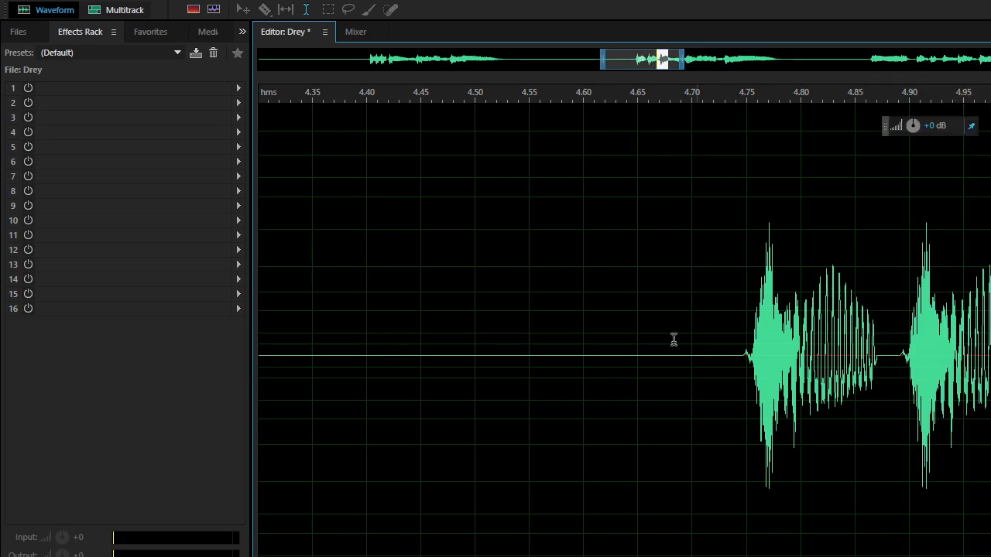
drag(551, 351, 990, 349)
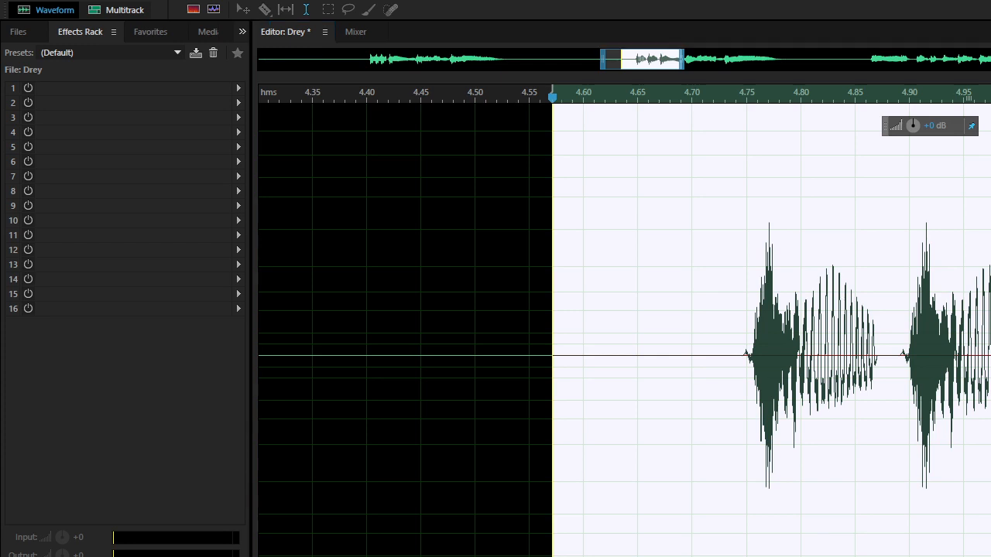
scroll(670, 402, down, 4)
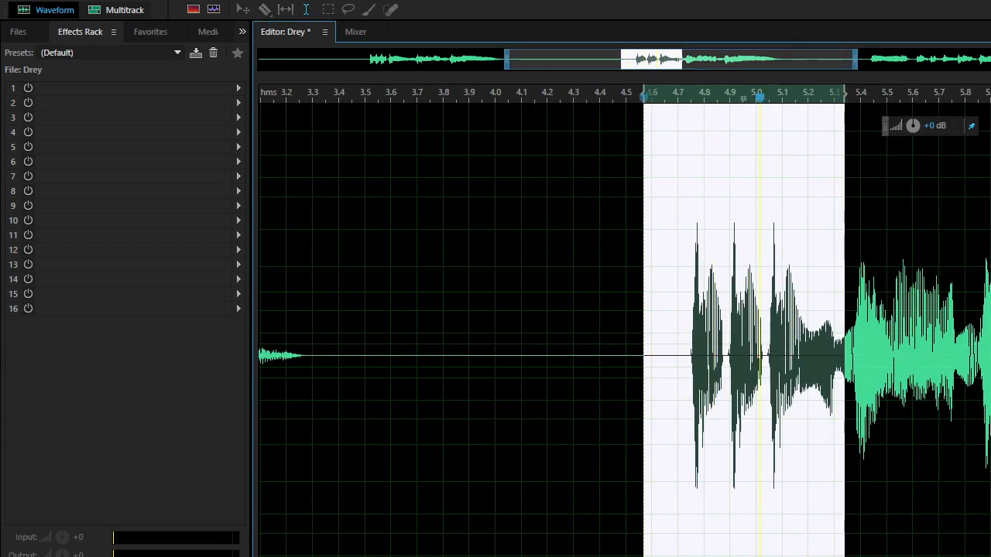
Step: Delete the quiet gaps between the second phrase's three repeated bursts, at about 4.87 to 4.90 s and 4.99 to 5.02 s
scroll(712, 291, up, 1)
scroll(714, 292, up, 3)
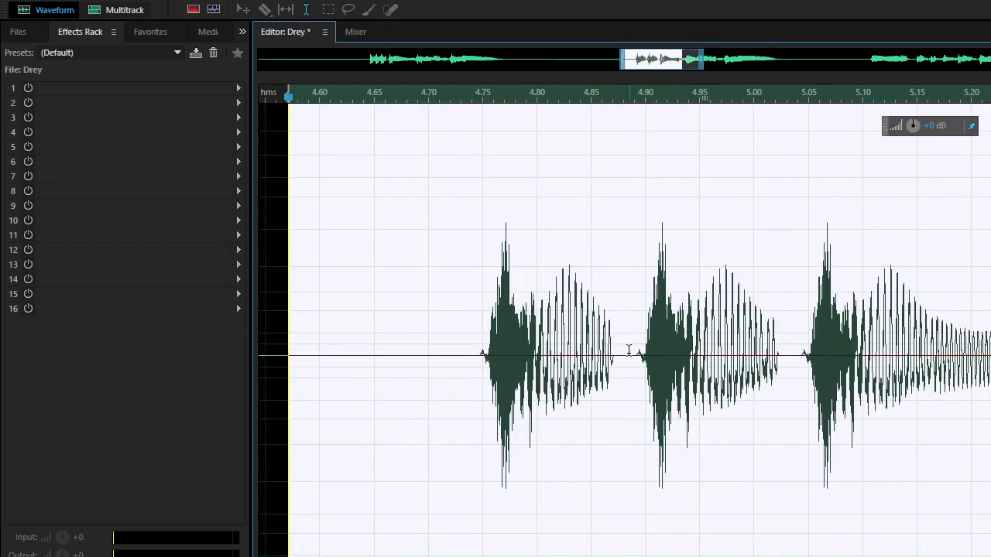
drag(645, 345, 611, 361)
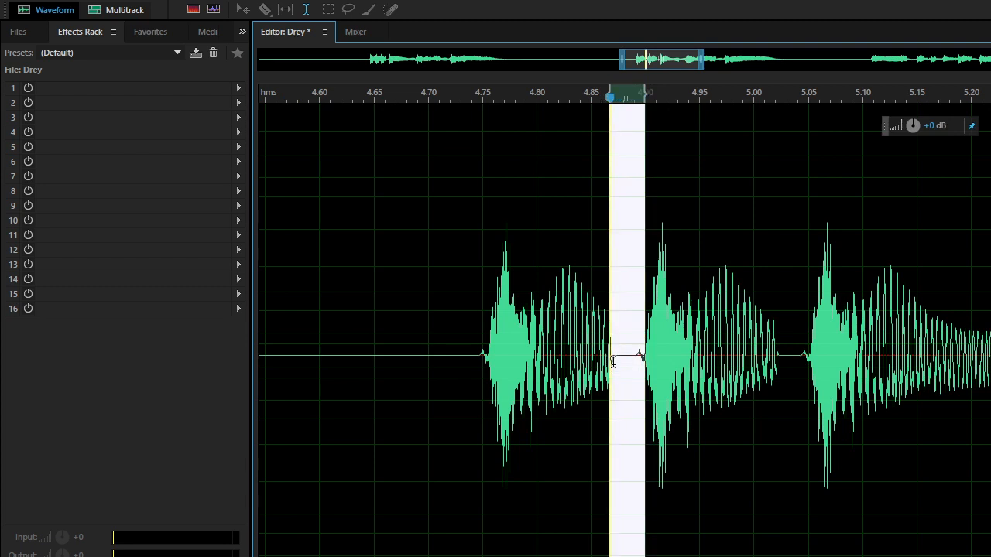
key(Delete)
drag(759, 338, 777, 337)
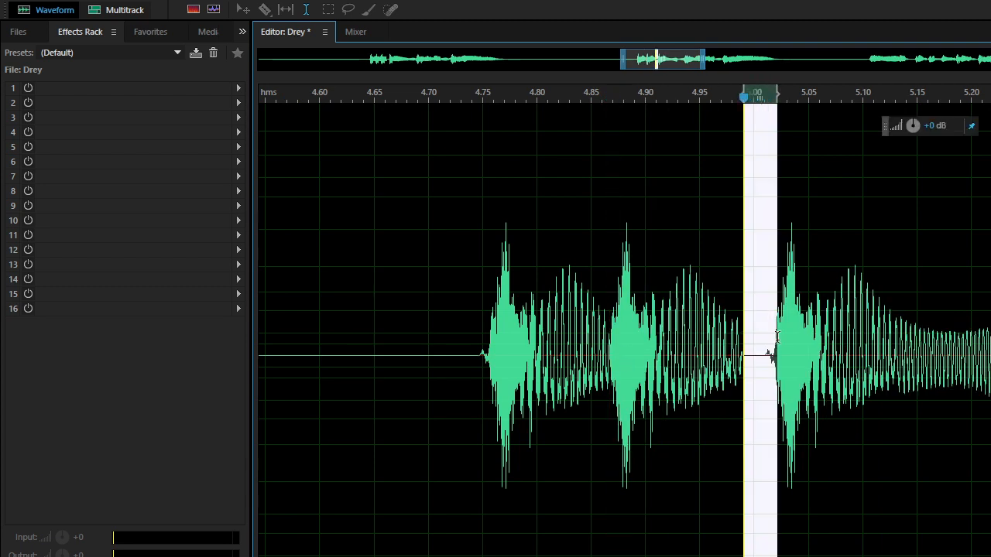
key(Delete)
Step: Play back the second phrase's tightened stutter and the complete phrase, starting from about 4.5 s
drag(383, 355, 990, 352)
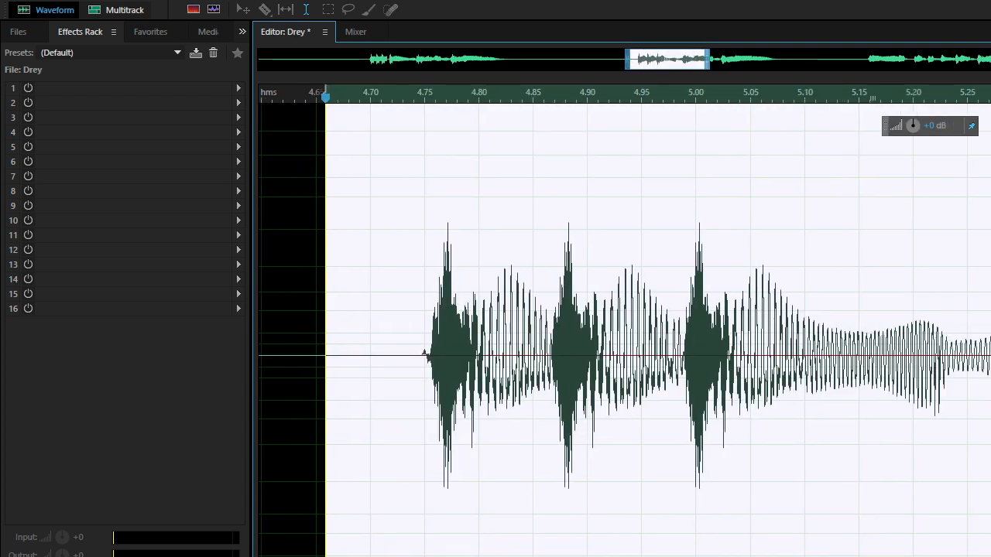
key(space)
scroll(469, 482, down, 4)
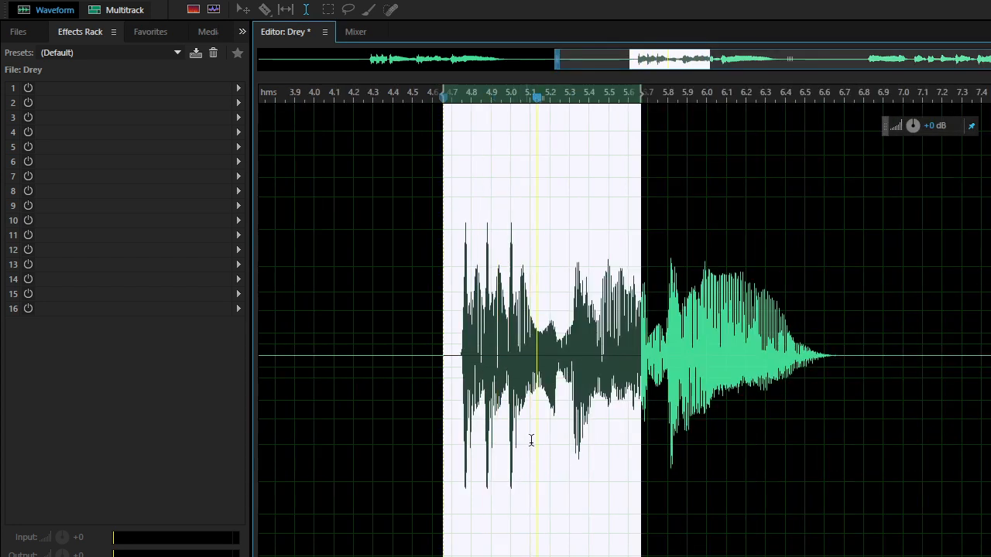
click(408, 395)
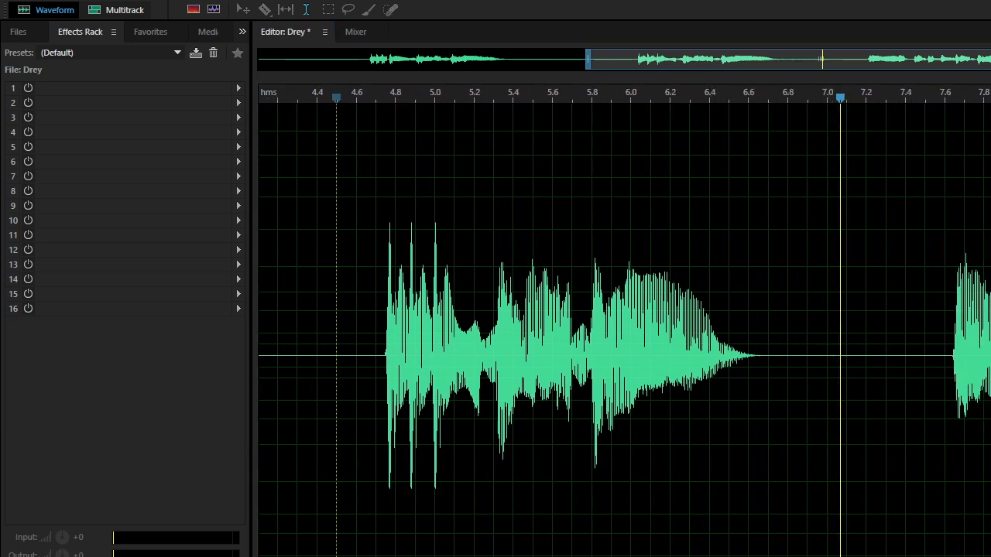
key(space)
Step: Apply Pitch Bender with a falling pitch curve to the second phrase's ending, from about 5.8 to 6.7 s, after previewing it
mouse_move(751, 349)
mouse_down()
mouse_move(559, 380)
mouse_move(572, 385)
mouse_up()
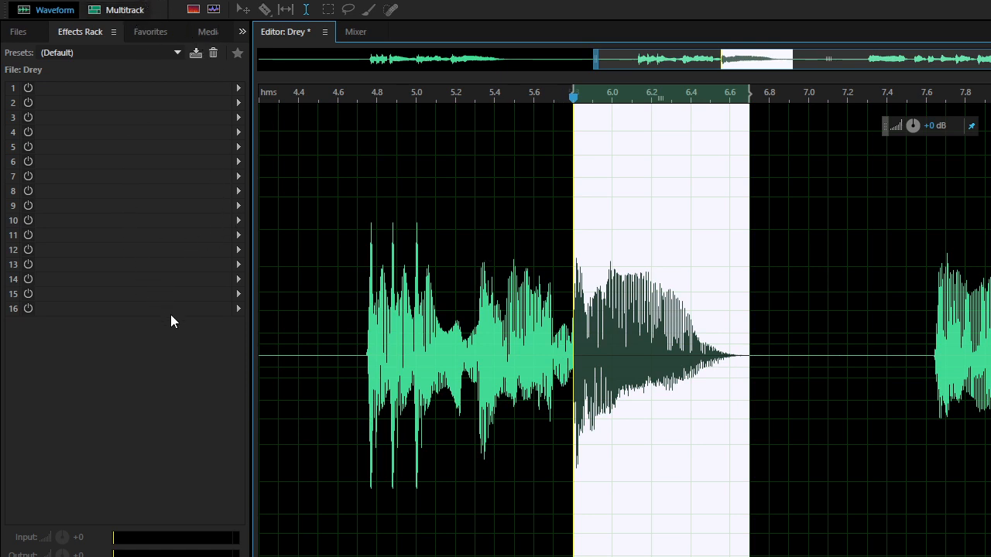
click(418, 369)
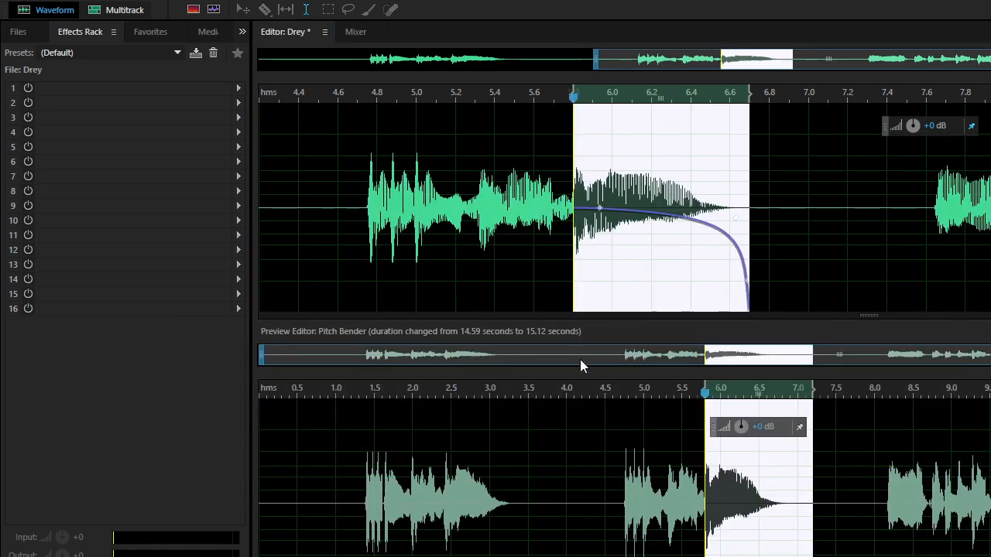
click(391, 348)
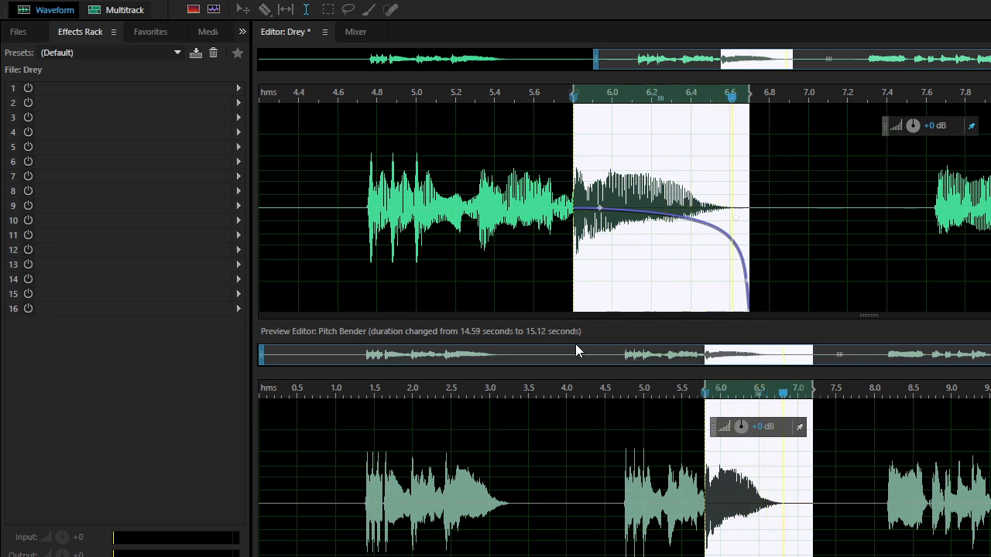
click(596, 344)
click(732, 405)
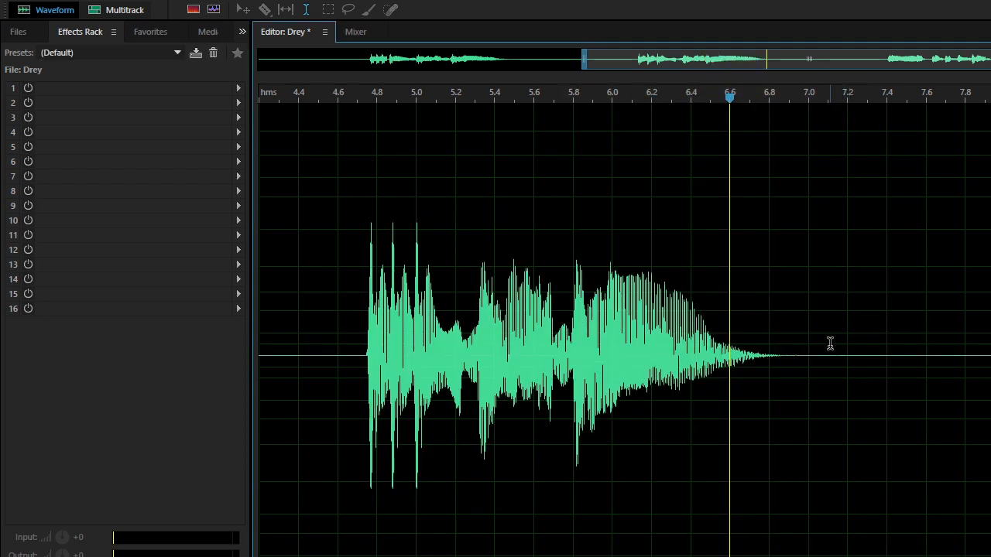
Step: Play back the whole second phrase with its bent ending, from about 4.68 to 7.05 s
drag(822, 343, 352, 383)
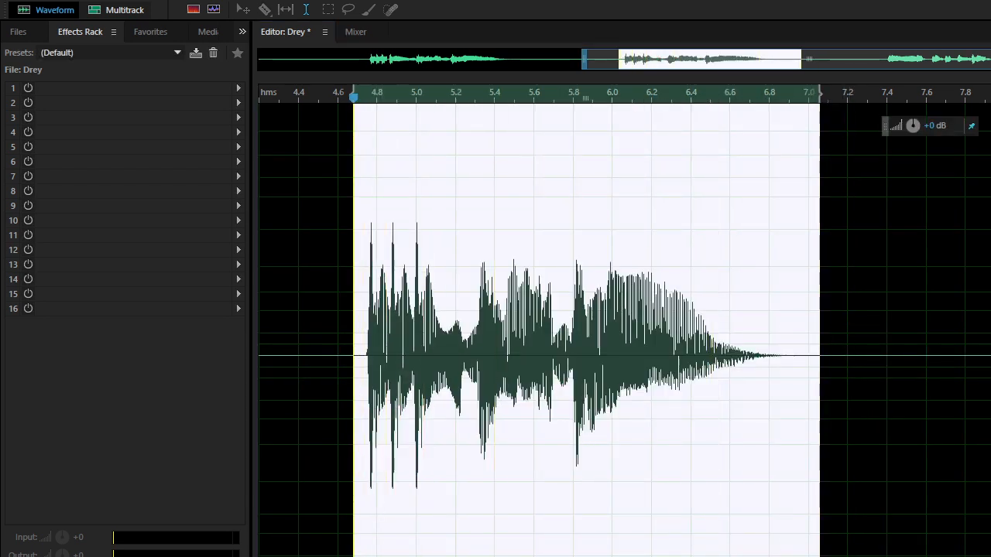
key(space)
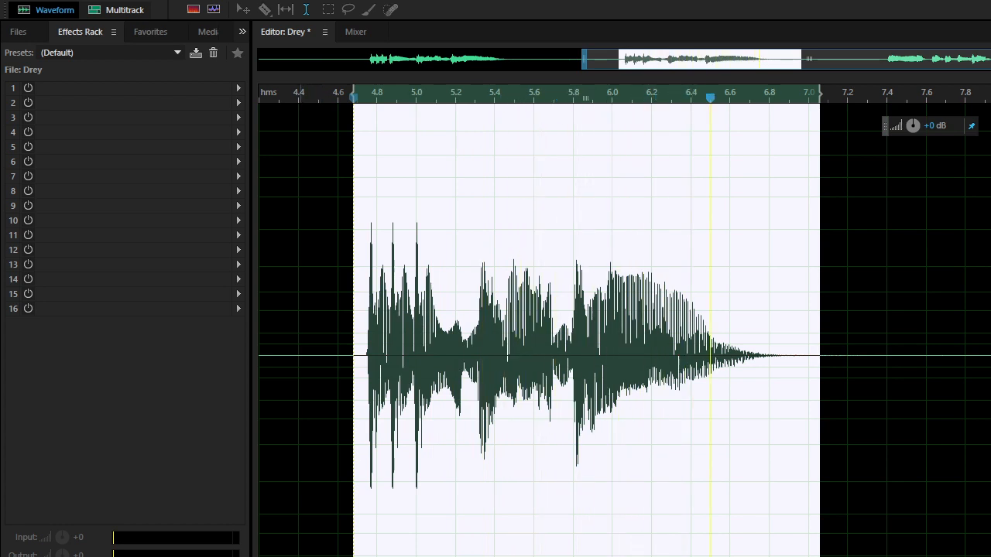
click(917, 265)
Step: Audition the third phrase, its opening from about 8.17 s and the section starting at about 8.52 s
scroll(917, 267, down, 2)
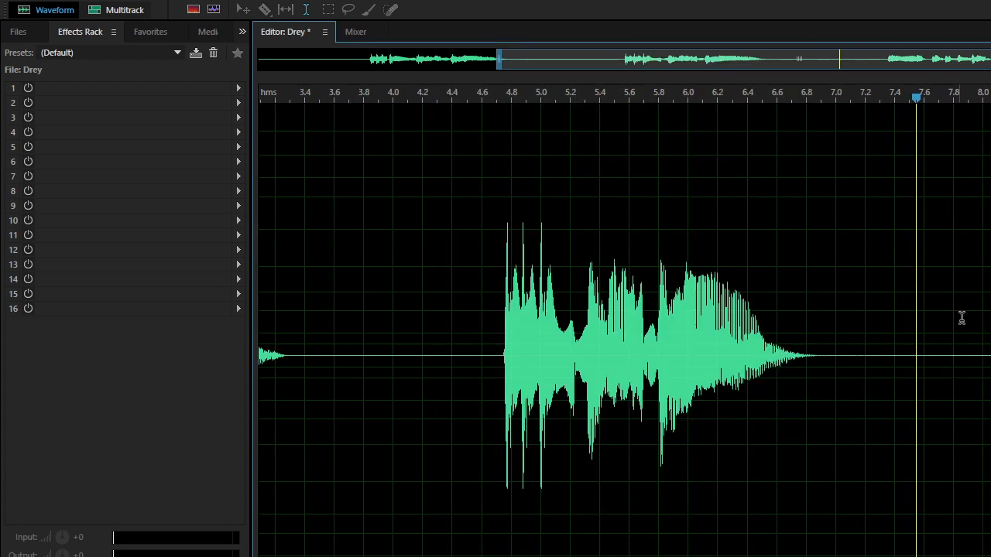
drag(989, 332, 990, 331)
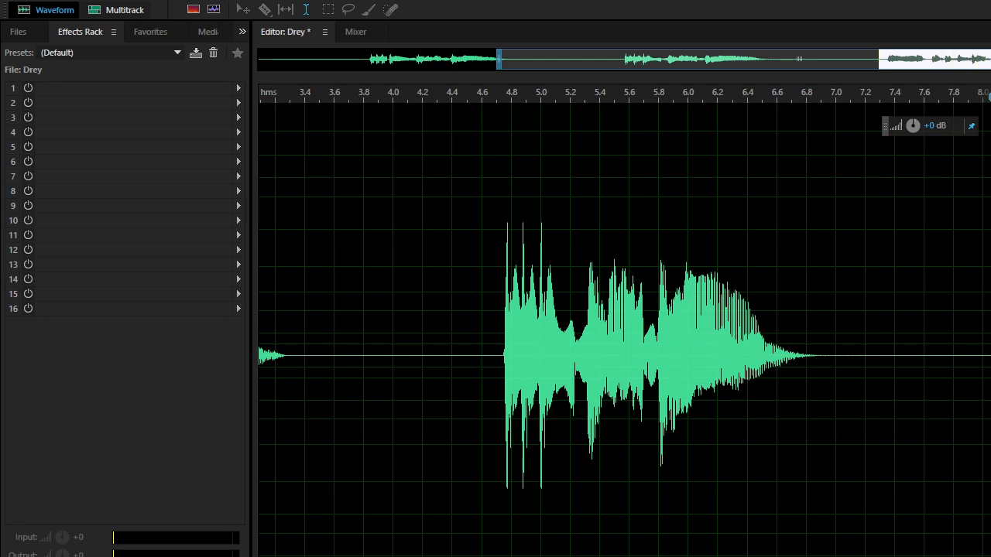
scroll(990, 279, up, 5)
drag(727, 349, 854, 339)
click(974, 308)
drag(939, 315, 990, 314)
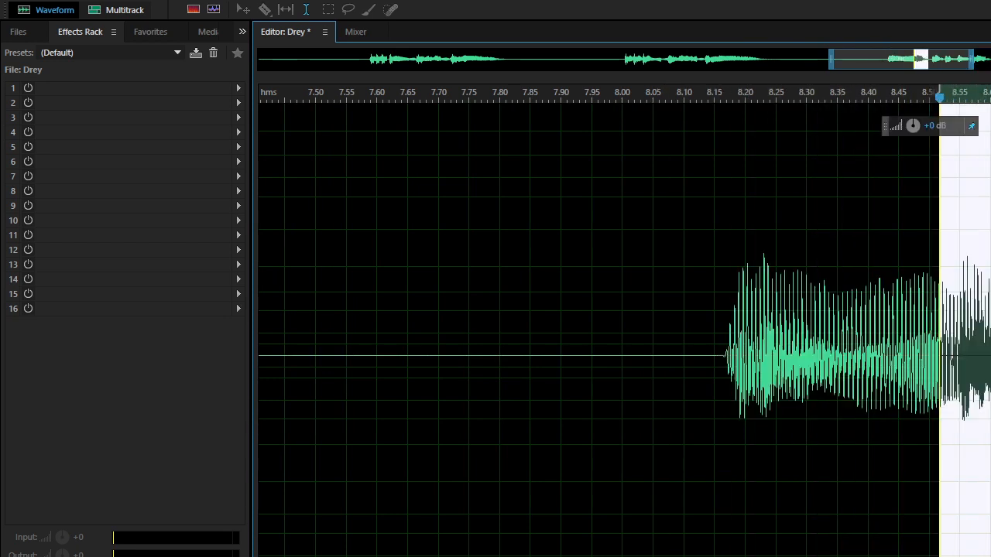
key(space)
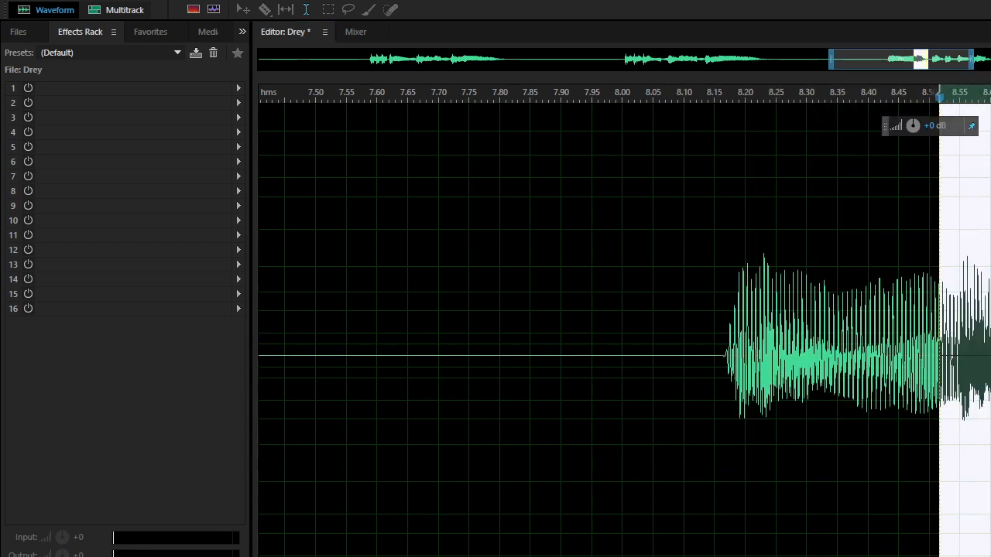
key(space)
Step: Audition candidate slices of the third phrase's opening, from about 8.45 s onward and from about 8.33 to 8.52 s
shift+click(900, 299)
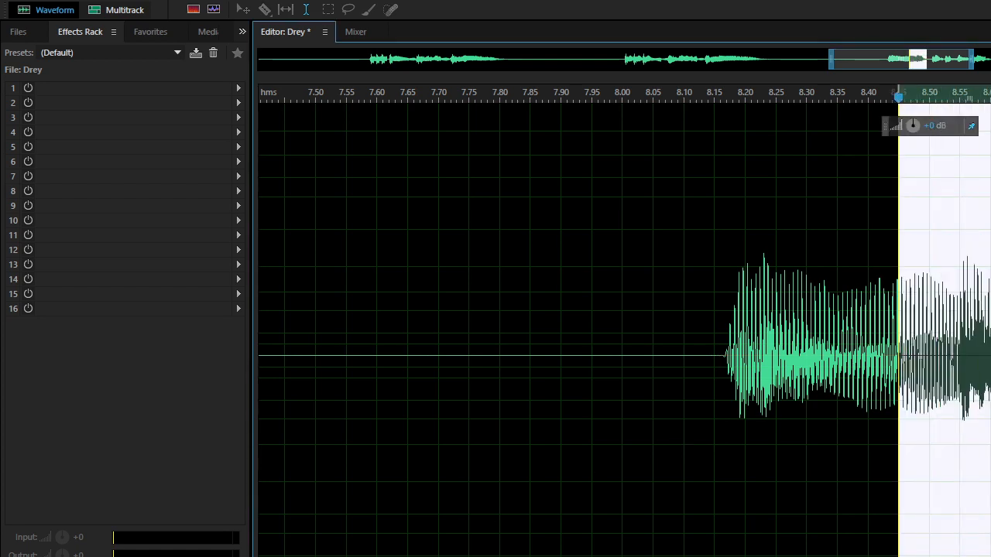
key(space)
key(space)
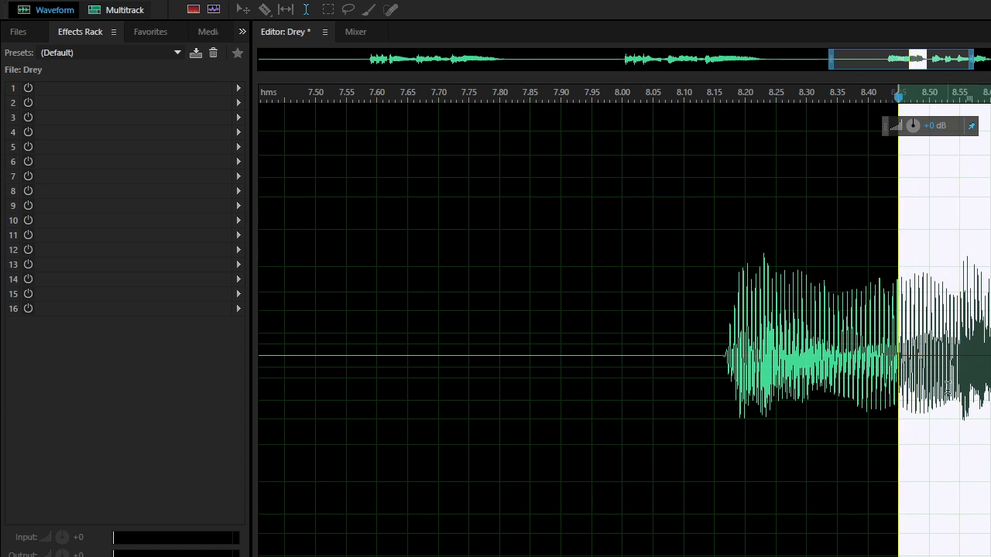
drag(948, 390, 826, 425)
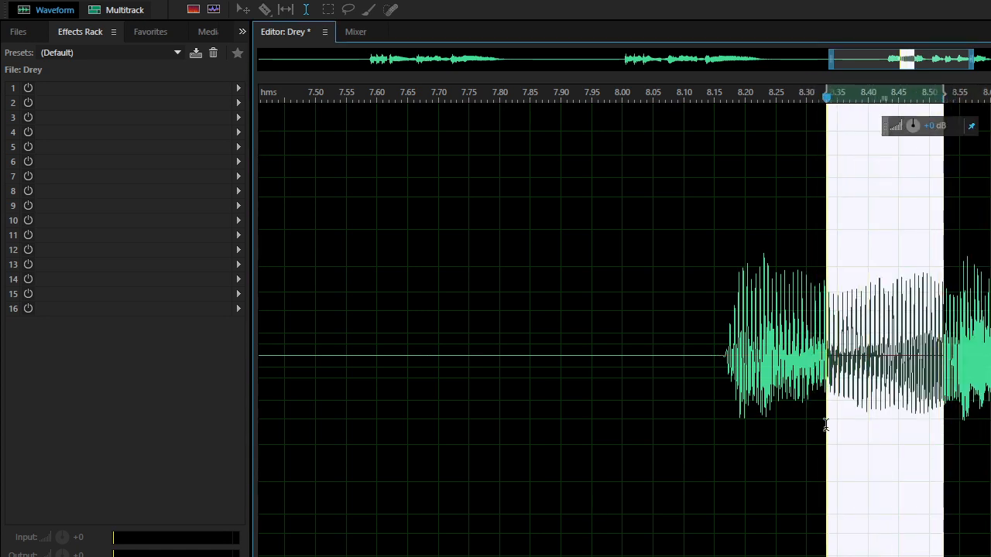
key(space)
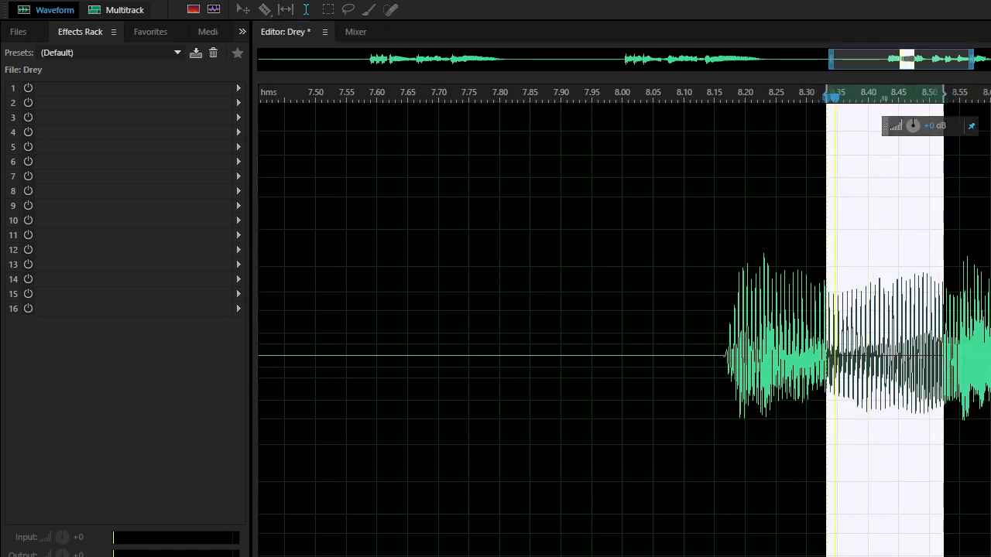
click(971, 396)
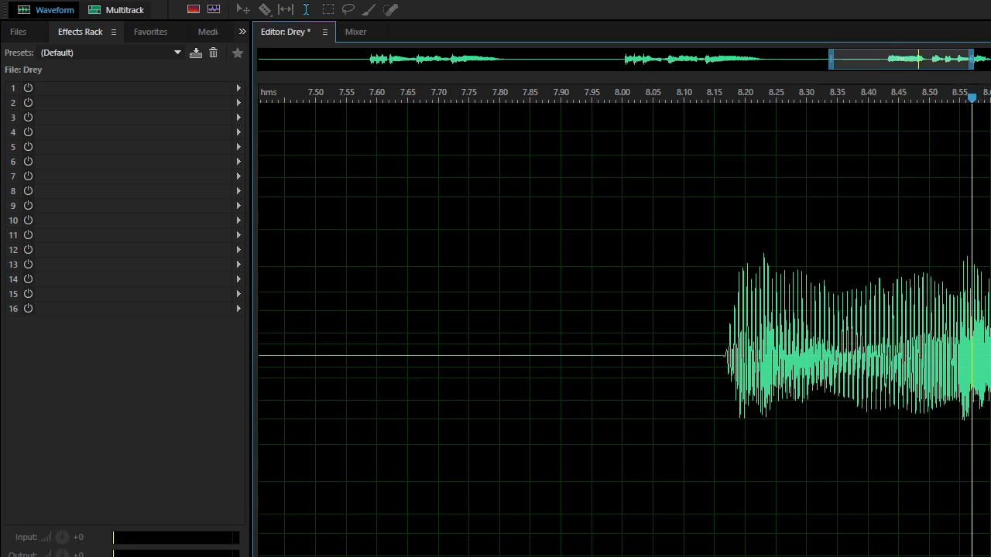
Step: Copy the third phrase's opening slice starting at about 8.39 s and paste it twice directly after the original for a stutter
drag(982, 418, 859, 448)
key(space)
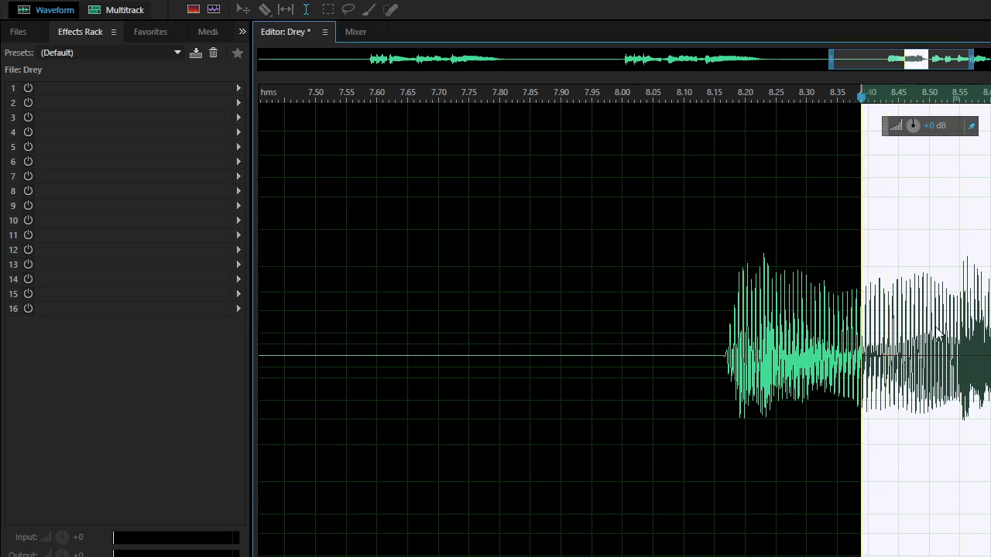
click(990, 550)
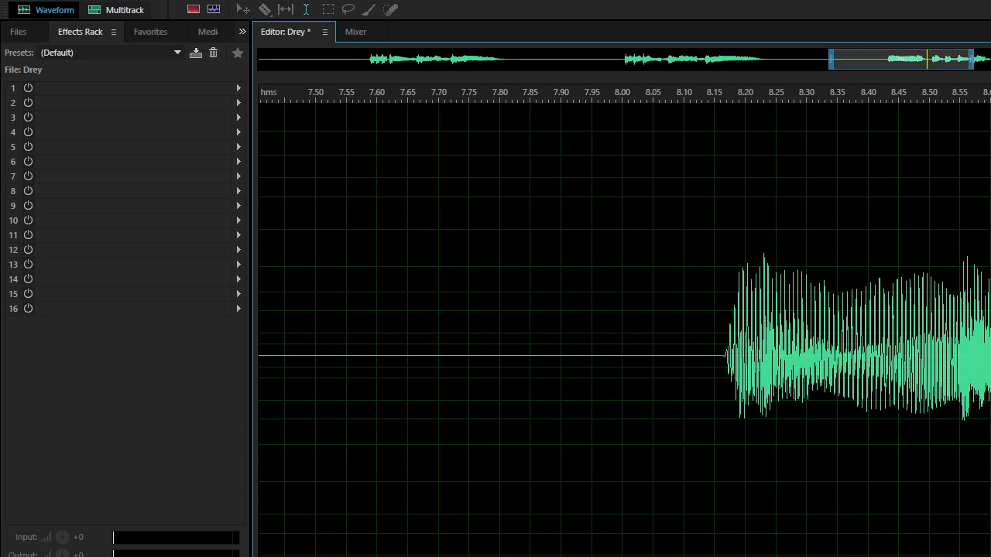
key(ctrl+v)
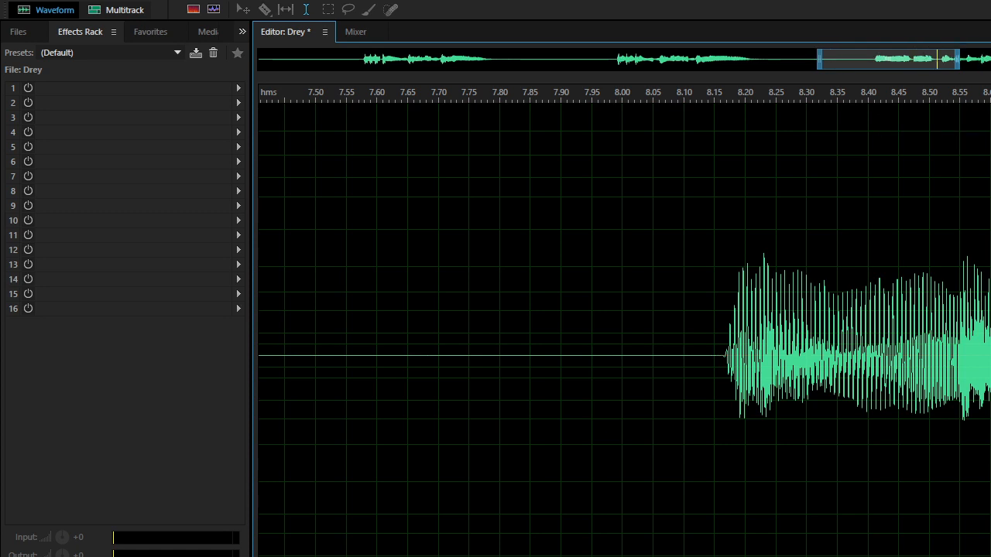
key(ctrl+v)
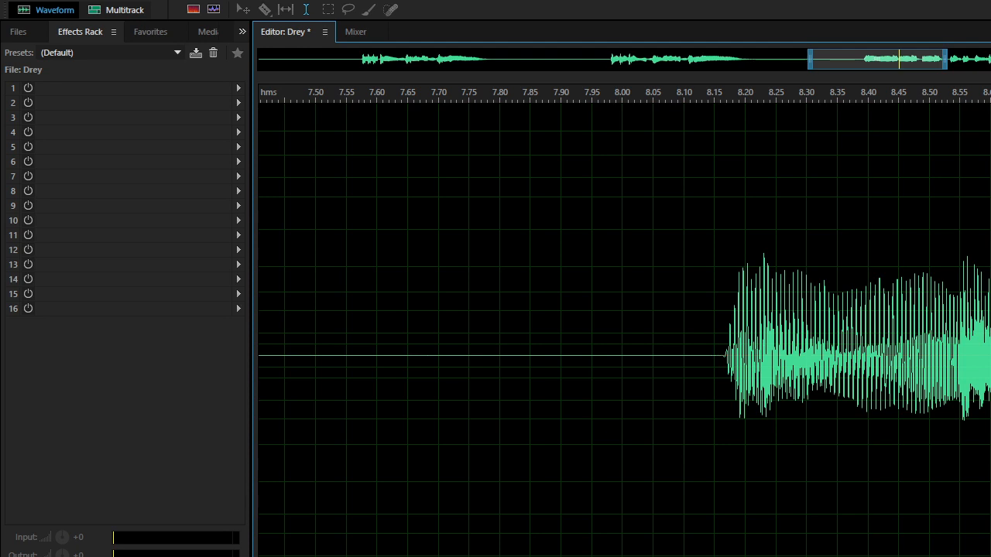
Step: Play back the third phrase with its new stutter, starting from about 7.8 s
scroll(836, 370, down, 5)
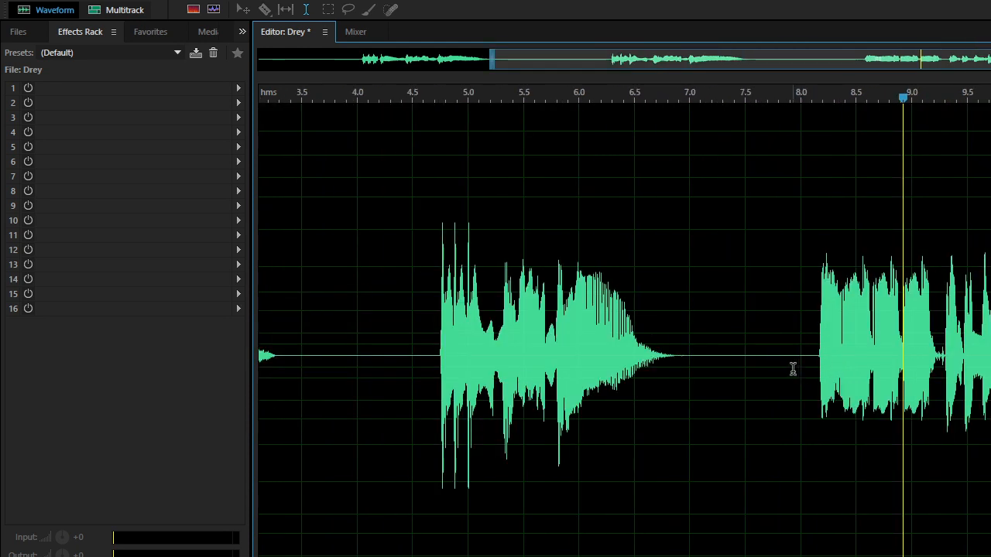
drag(778, 361, 990, 364)
key(space)
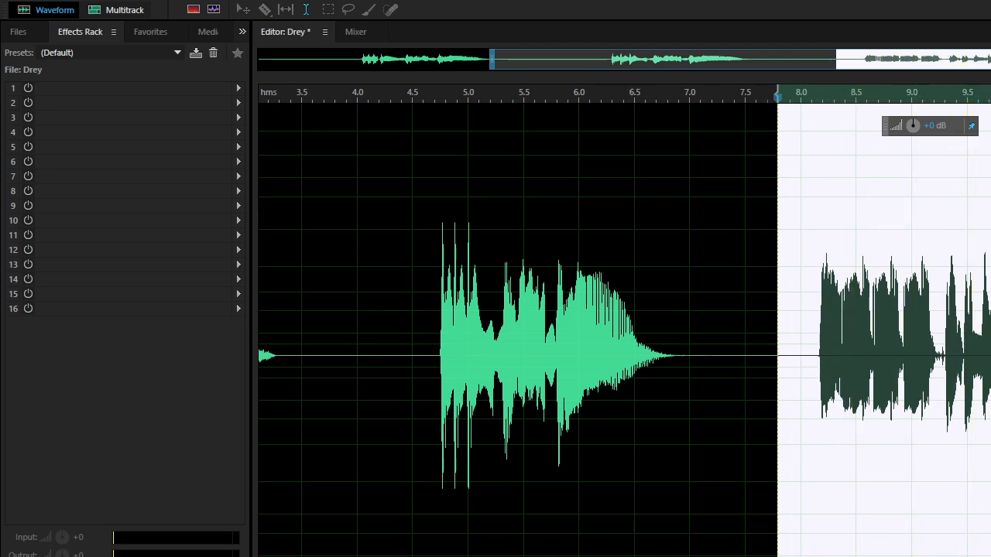
scroll(624, 330, down, 1)
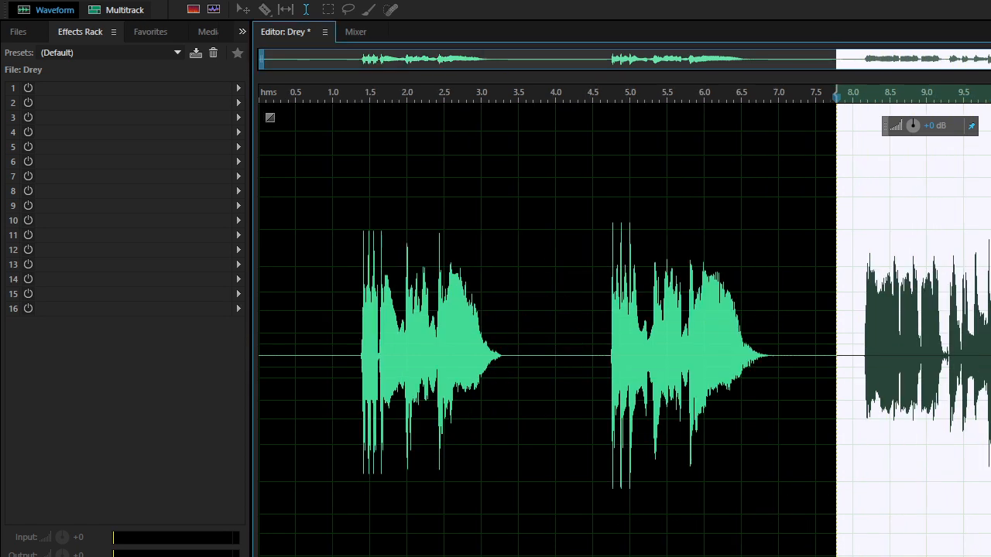
click(988, 333)
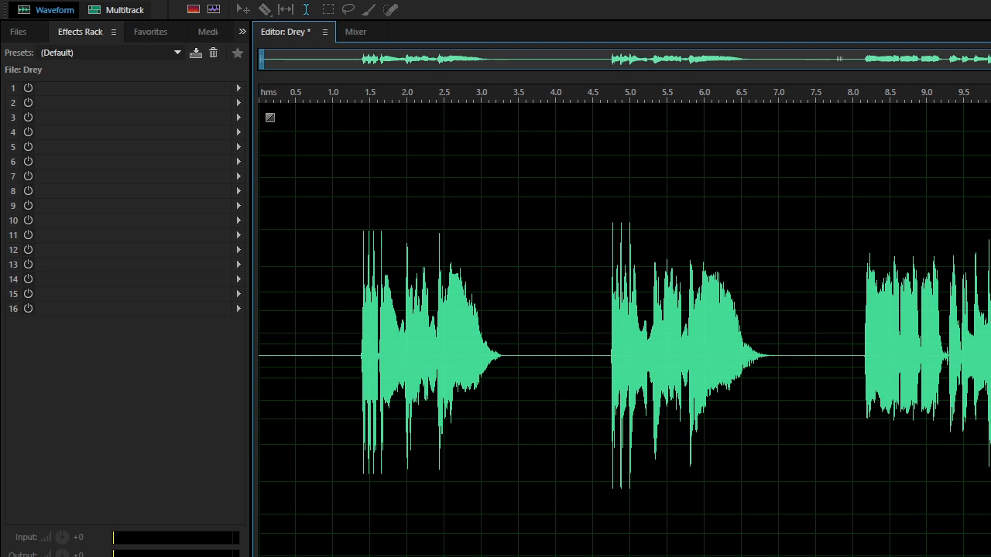
key(space)
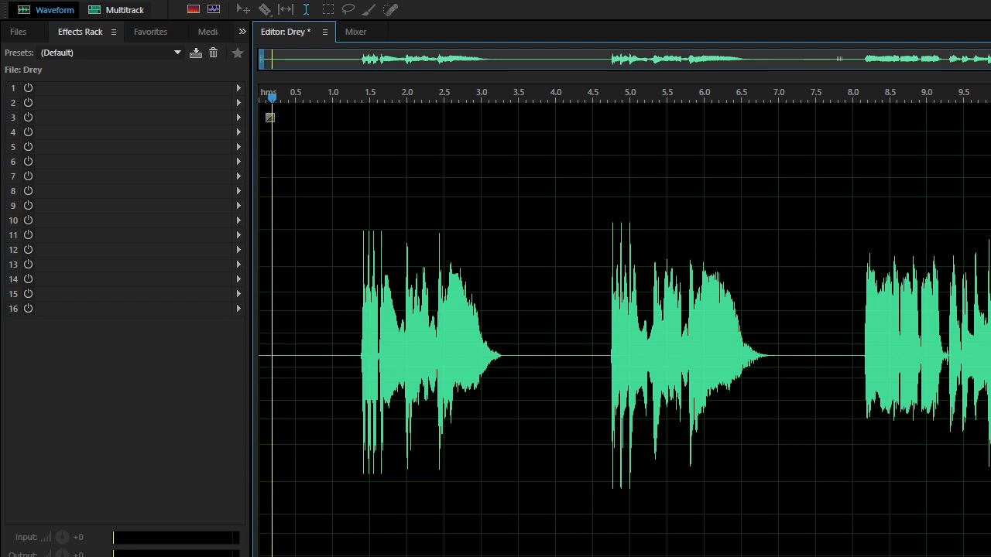
key(space)
Step: Play back the fourth phrase from about 12.35 s
scroll(624, 333, up, 5)
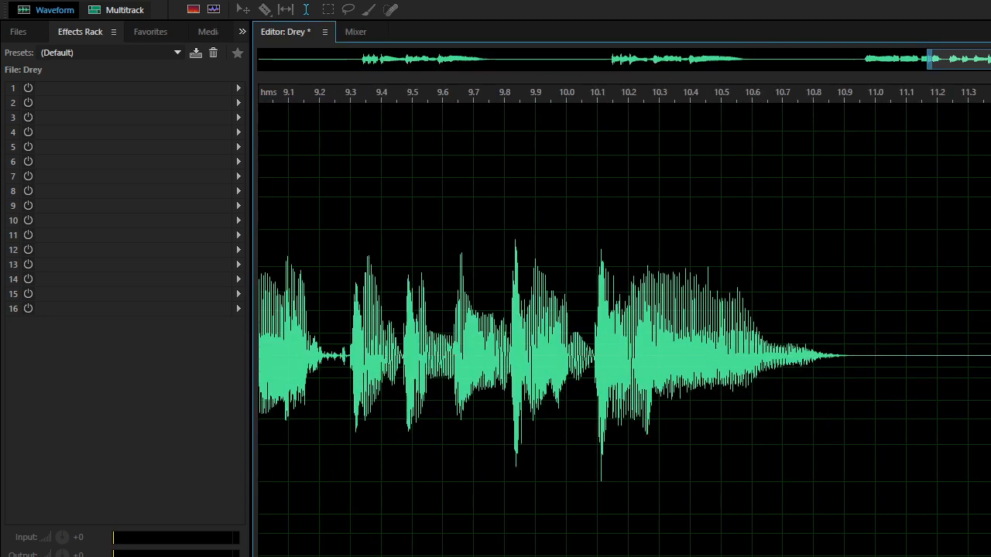
drag(960, 60, 990, 59)
drag(467, 383, 990, 371)
key(space)
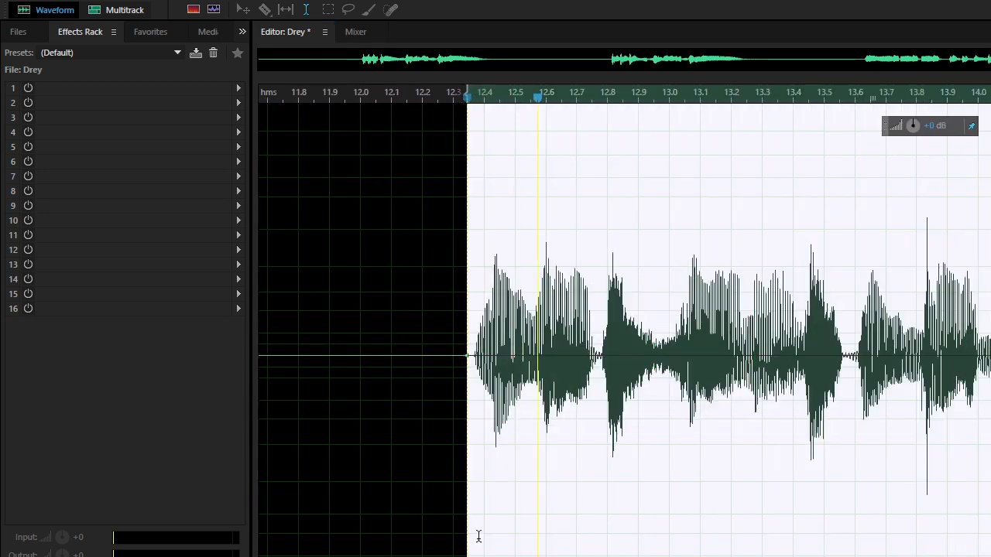
Step: Copy the fourth phrase's slice from about 13.0 to 13.15 s and paste it at about 13.13 s and again at about 13.27 s
drag(669, 321, 713, 325)
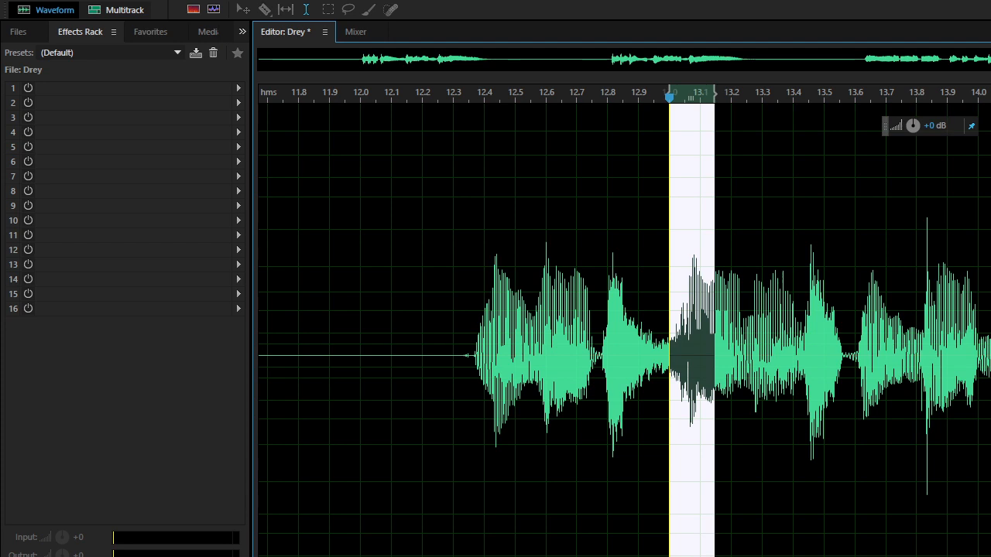
click(810, 215)
click(711, 296)
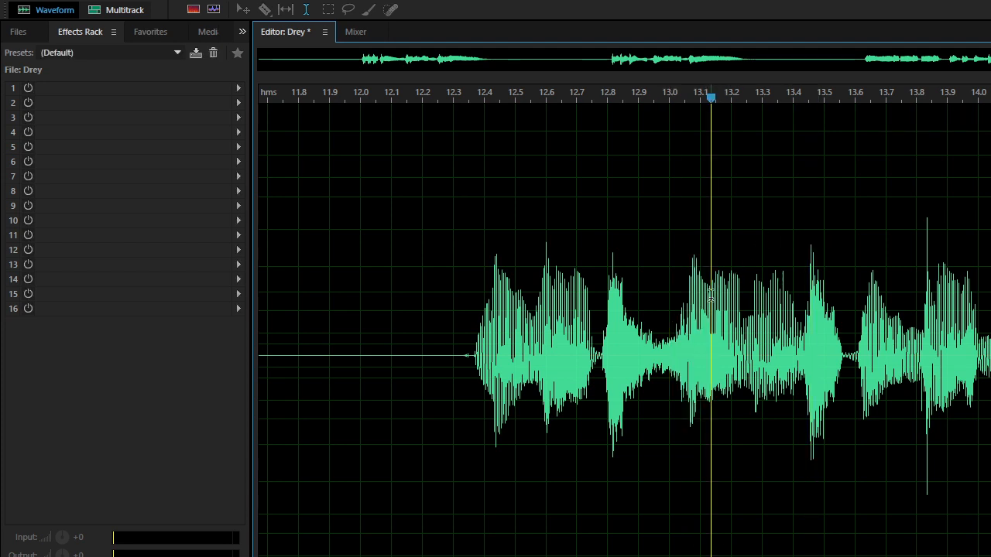
key(ctrl+v)
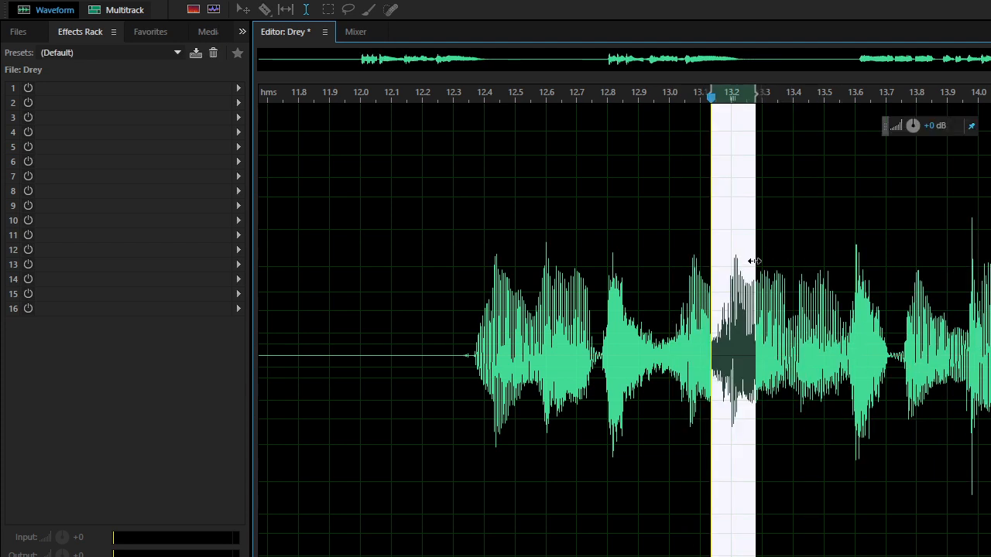
click(791, 250)
click(753, 282)
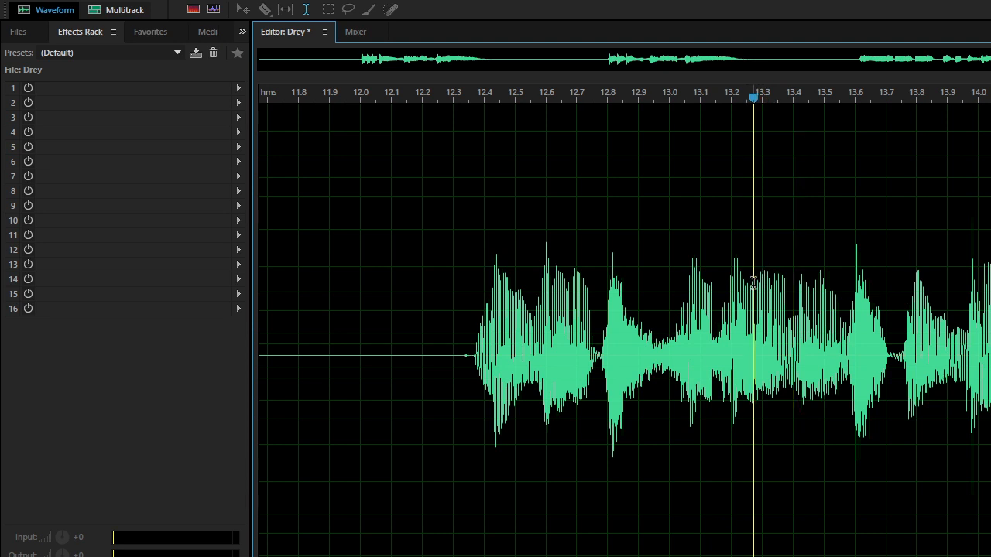
key(ctrl+v)
Step: Play back the fourth phrase with its new stutter, starting from about 12.3 s
drag(471, 315, 990, 316)
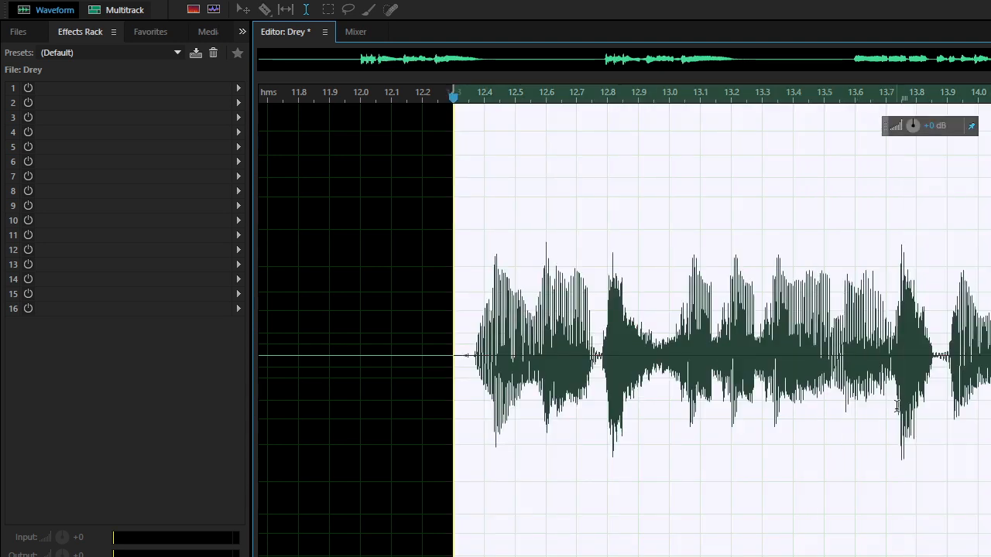
key(space)
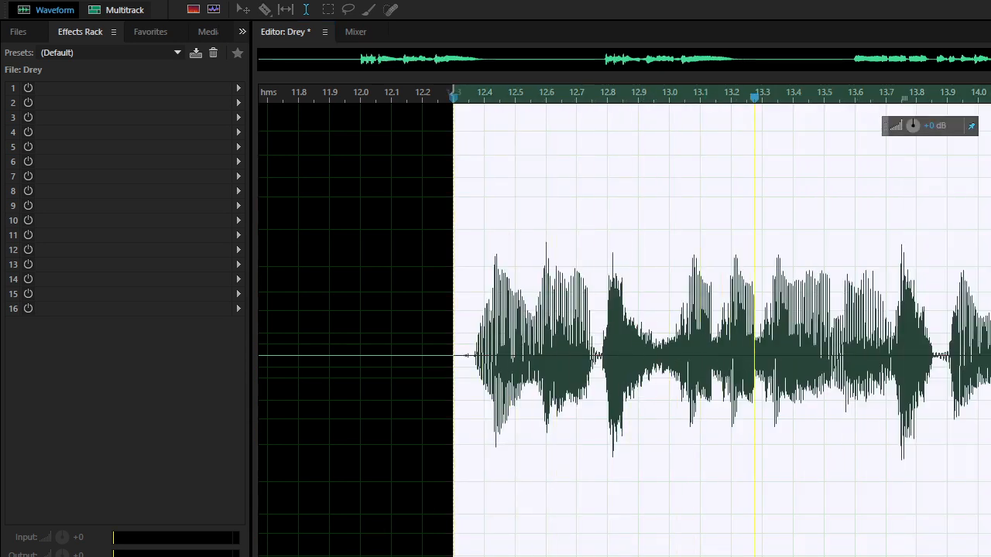
key(space)
Step: Play back parts of the whole edited recording, including the first phrase from about 2.2 s
key(minus)
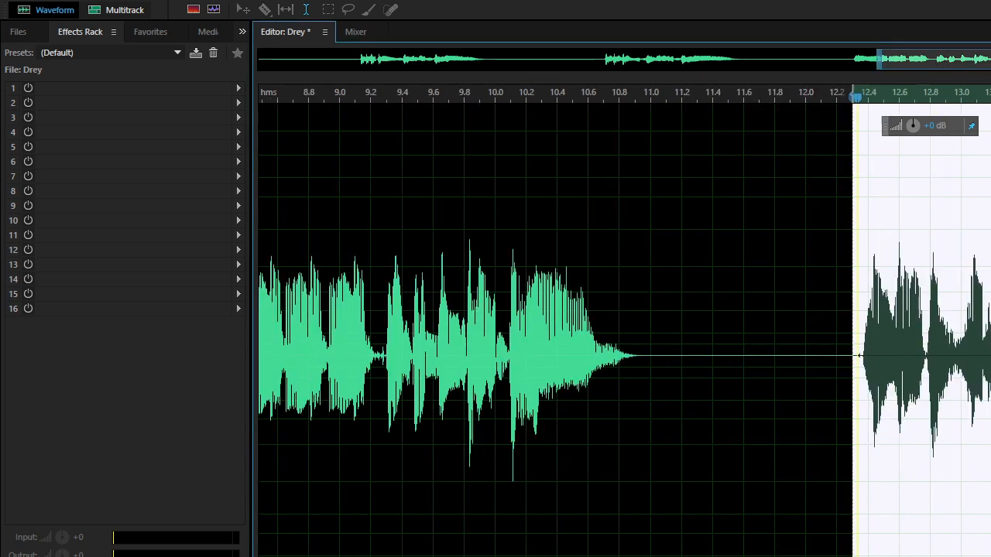
key(minus)
key(minus)
click(658, 450)
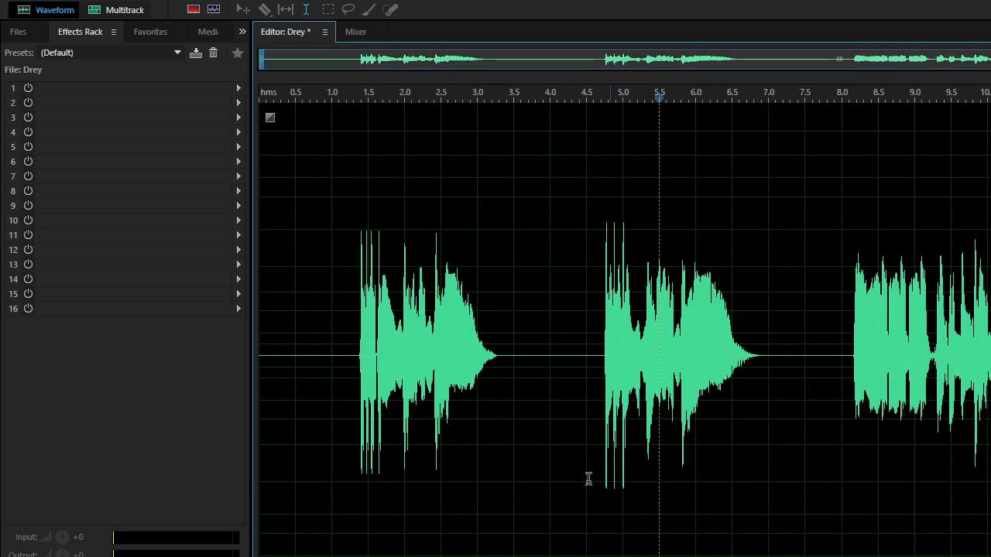
key(space)
click(422, 484)
key(space)
click(804, 391)
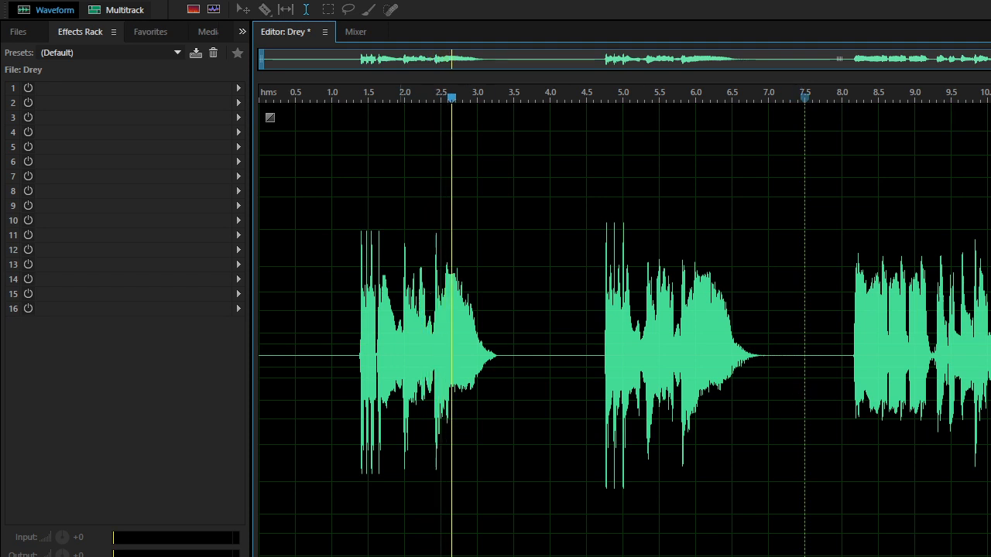
key(space)
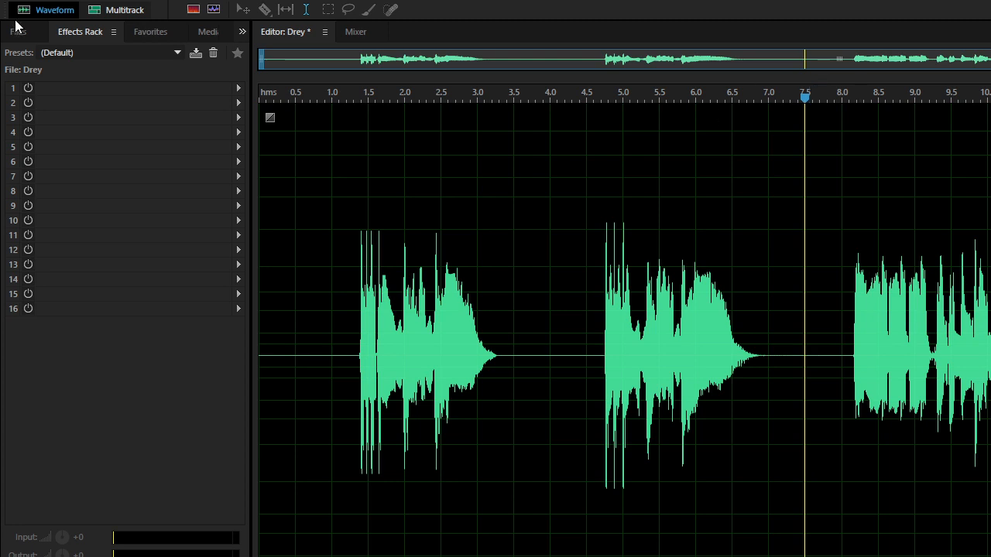
Step: Save the edited recording as Drey.mp3
click(78, 199)
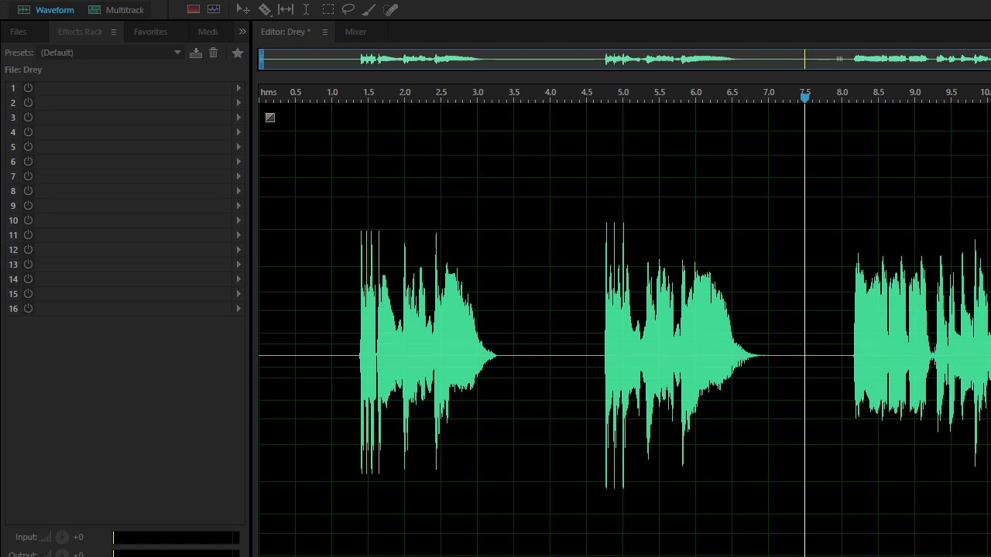
key(ctrl+s)
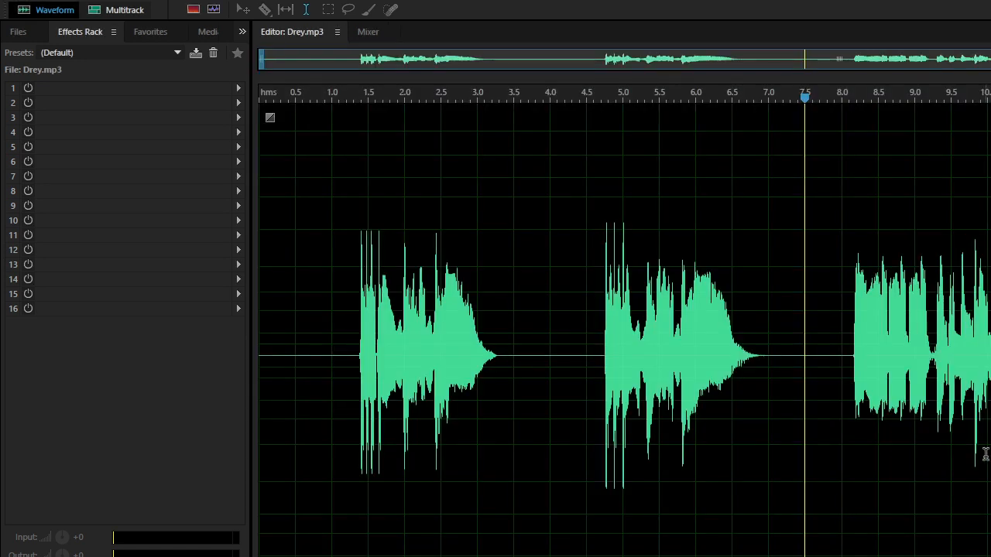